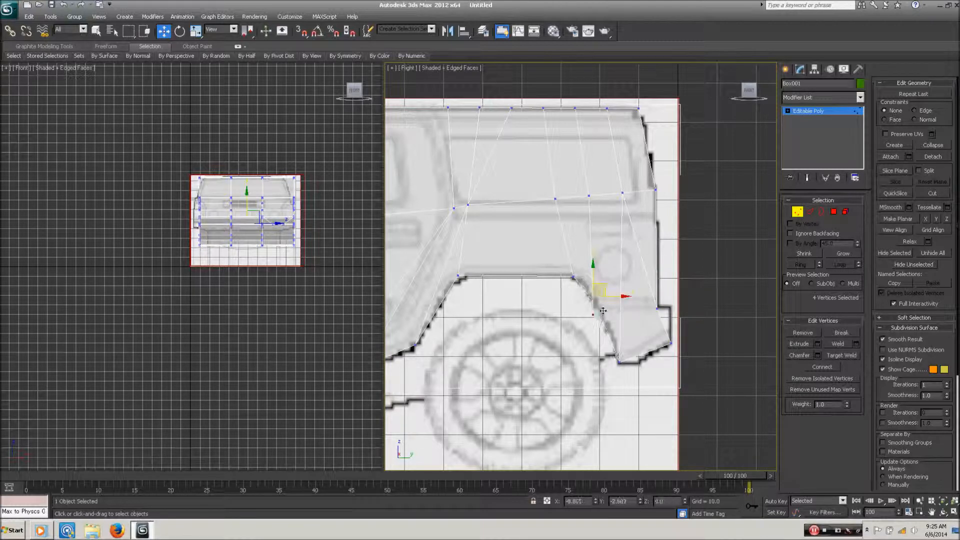
- Move the vertices behind the rear wheel onto the blueprint's arch corner, sloping back edge and lower end
{"action": "left_click", "coordinate": [631, 384]}
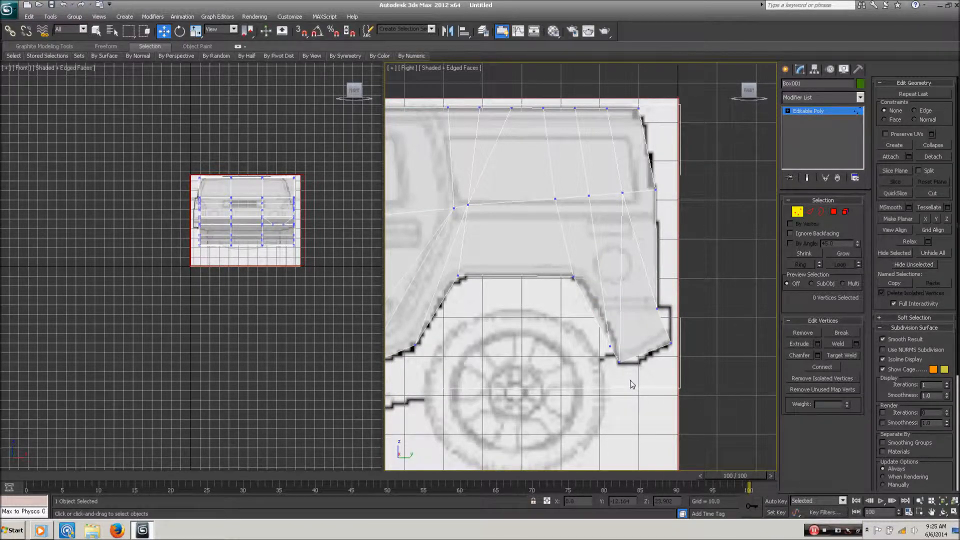
{"action": "left_click_drag", "start_coordinate": [631, 383], "coordinate": [616, 352]}
{"action": "left_click", "coordinate": [627, 374]}
{"action": "left_click_drag", "start_coordinate": [622, 363], "coordinate": [594, 327]}
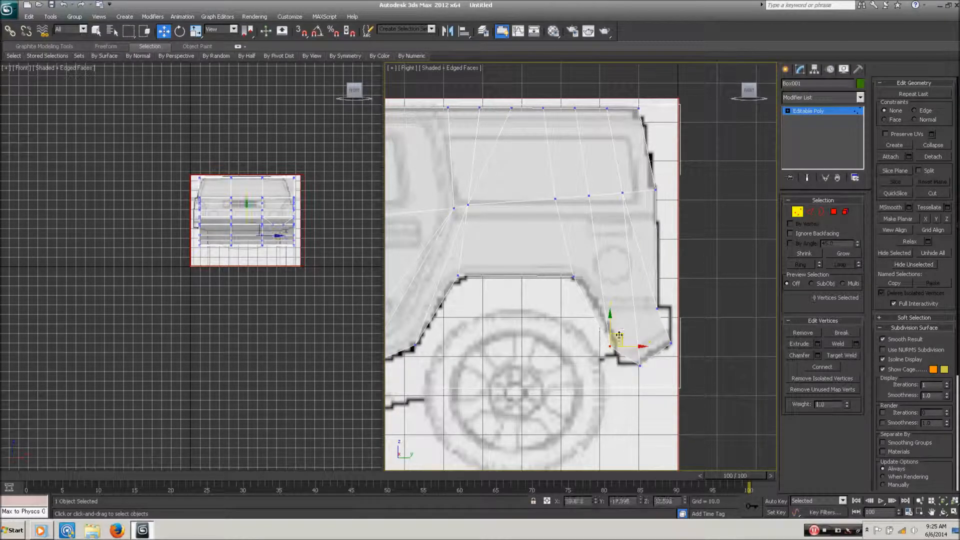
{"action": "left_click", "coordinate": [569, 350]}
{"action": "mouse_move", "coordinate": [594, 286]}
{"action": "left_mouse_down"}
{"action": "mouse_move", "coordinate": [556, 262]}
{"action": "mouse_move", "coordinate": [595, 271]}
{"action": "left_mouse_up"}
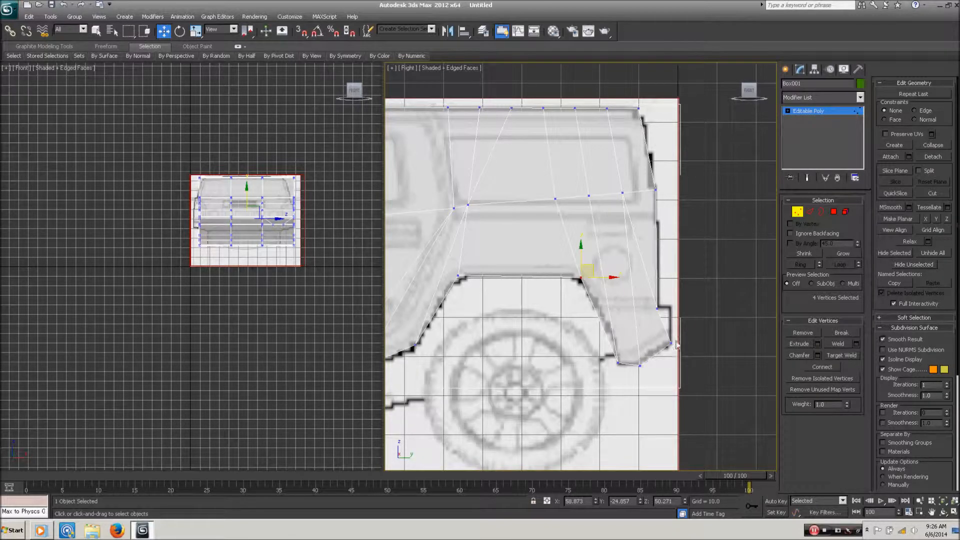
- Fit the rear bumper vertices to the blueprint's lower corner, back edge and upper ledge in the side view
{"action": "left_click_drag", "start_coordinate": [677, 352], "coordinate": [677, 292]}
{"action": "left_click_drag", "start_coordinate": [646, 370], "coordinate": [677, 354]}
{"action": "left_click", "coordinate": [601, 409]}
{"action": "middle_click_drag", "start_coordinate": [560, 390], "coordinate": [566, 416]}
{"action": "left_click_drag", "start_coordinate": [680, 397], "coordinate": [672, 364]}
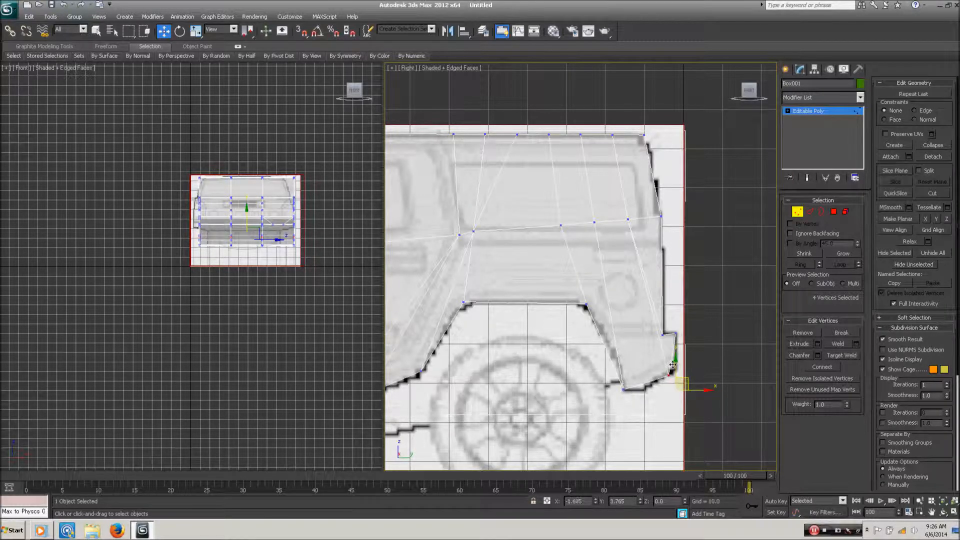
{"action": "left_click", "coordinate": [670, 440]}
{"action": "middle_click_drag", "start_coordinate": [476, 406], "coordinate": [546, 420]}
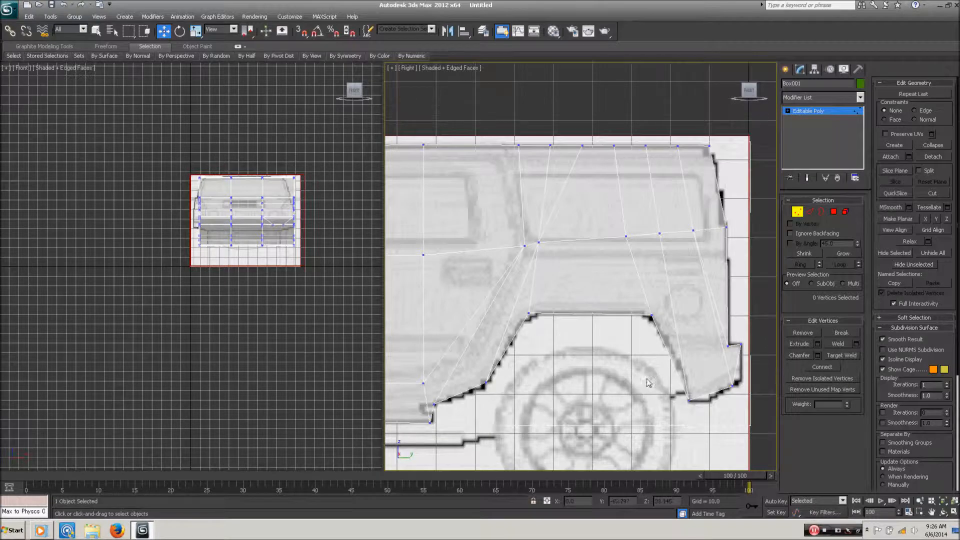
{"action": "left_click_drag", "start_coordinate": [734, 336], "coordinate": [745, 358]}
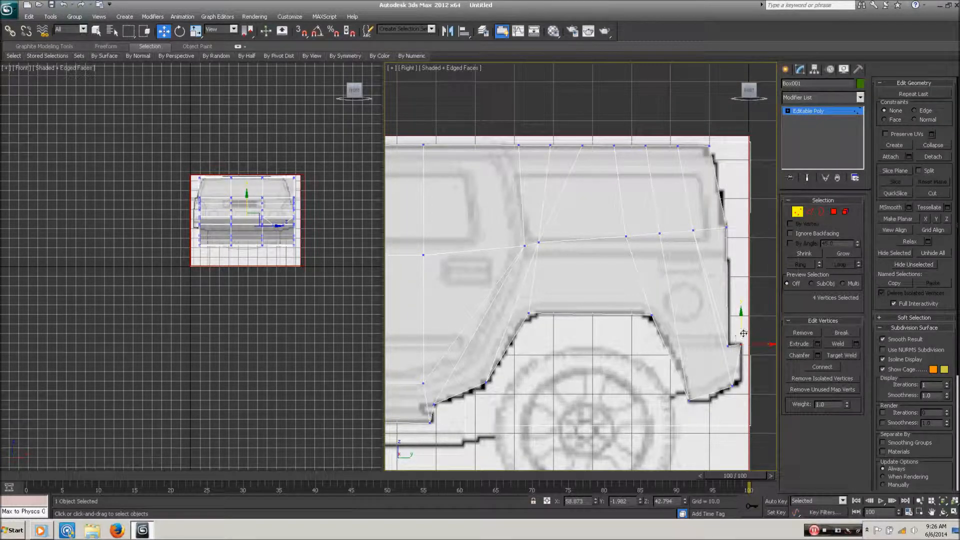
{"action": "left_click", "coordinate": [636, 360]}
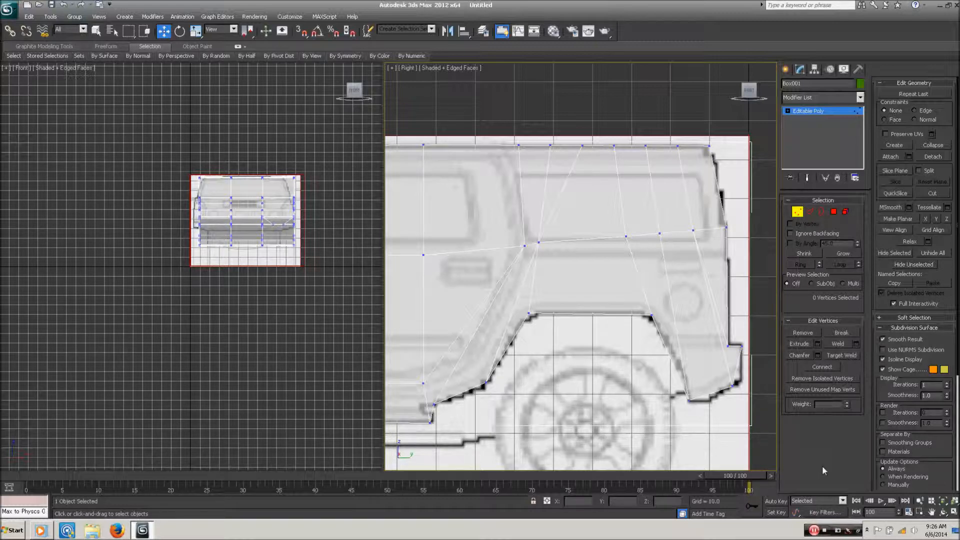
- Check the body mesh against the side blueprint from the rear wheel to the front bumper
{"action": "middle_click_drag", "start_coordinate": [520, 401], "coordinate": [642, 364]}
{"action": "scroll", "coordinate": [646, 310], "scroll_direction": "down", "scroll_amount": 7}
{"action": "middle_click_drag", "start_coordinate": [535, 368], "coordinate": [557, 390]}
{"action": "scroll", "coordinate": [543, 306], "scroll_direction": "up", "scroll_amount": 3}
{"action": "middle_click_drag", "start_coordinate": [543, 306], "coordinate": [612, 330]}
{"action": "middle_click_drag", "start_coordinate": [610, 386], "coordinate": [610, 320]}
{"action": "scroll", "coordinate": [604, 349], "scroll_direction": "up", "scroll_amount": 2}
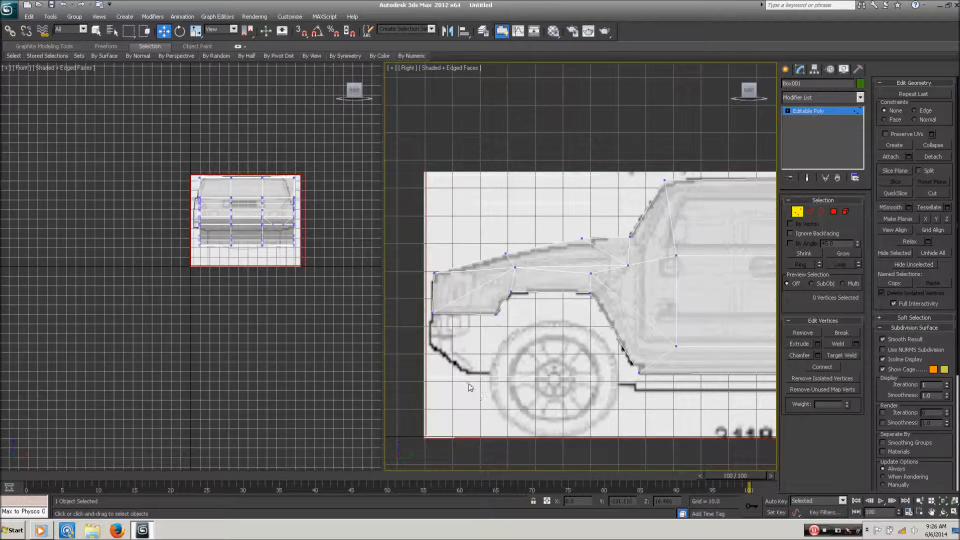
- Switch the working viewport to the Front view and align the roof vertices with the roof outline, pulling both corners inward
{"action": "key", "text": "f"}
{"action": "middle_click_drag", "start_coordinate": [632, 283], "coordinate": [478, 465]}
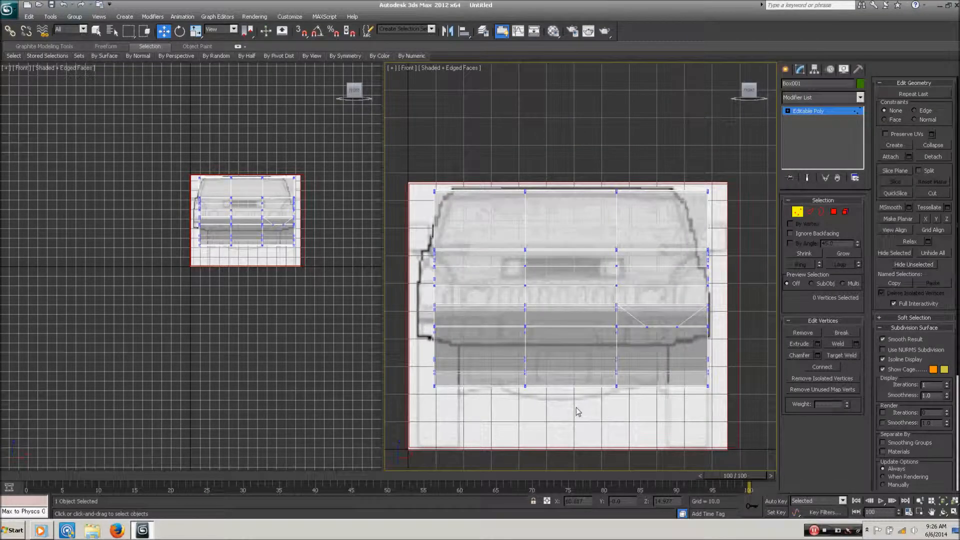
{"action": "middle_click_drag", "start_coordinate": [583, 382], "coordinate": [592, 468]}
{"action": "left_click_drag", "start_coordinate": [455, 291], "coordinate": [472, 261]}
{"action": "left_click_drag", "start_coordinate": [549, 291], "coordinate": [541, 261]}
{"action": "left_click_drag", "start_coordinate": [635, 289], "coordinate": [673, 275]}
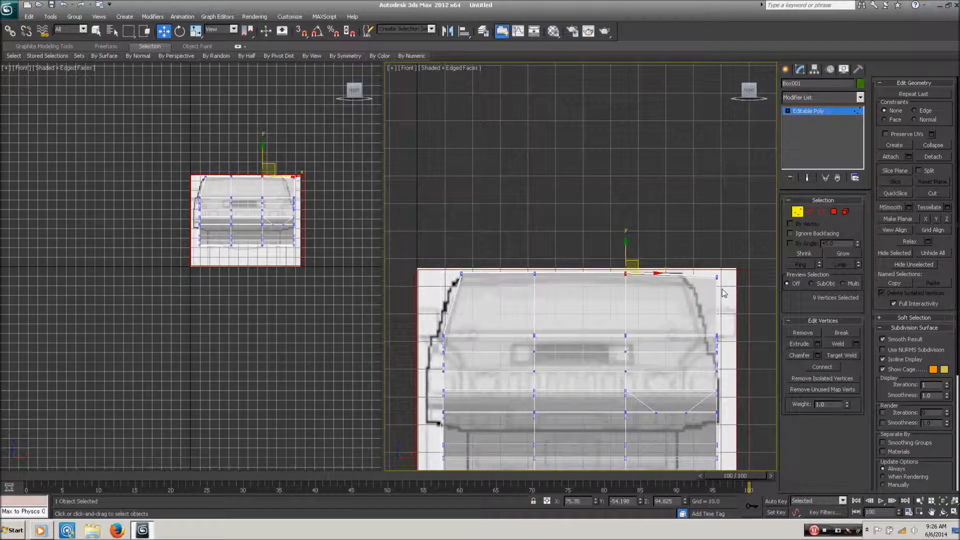
{"action": "left_click_drag", "start_coordinate": [724, 292], "coordinate": [704, 261]}
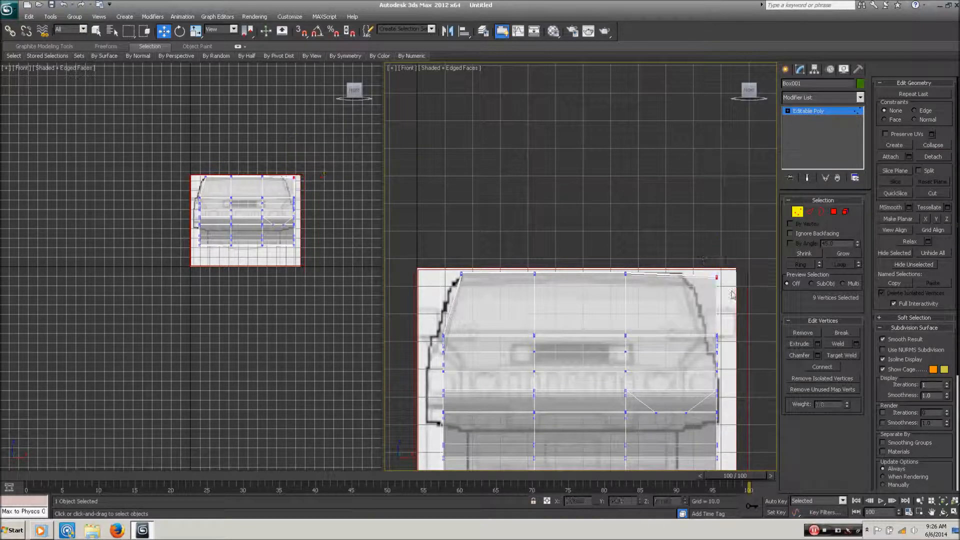
{"action": "left_click_drag", "start_coordinate": [730, 266], "coordinate": [696, 263]}
- Move the upper side vertices on both sides of the body up onto the sloping window outline in the front view
{"action": "left_click_drag", "start_coordinate": [728, 363], "coordinate": [715, 304]}
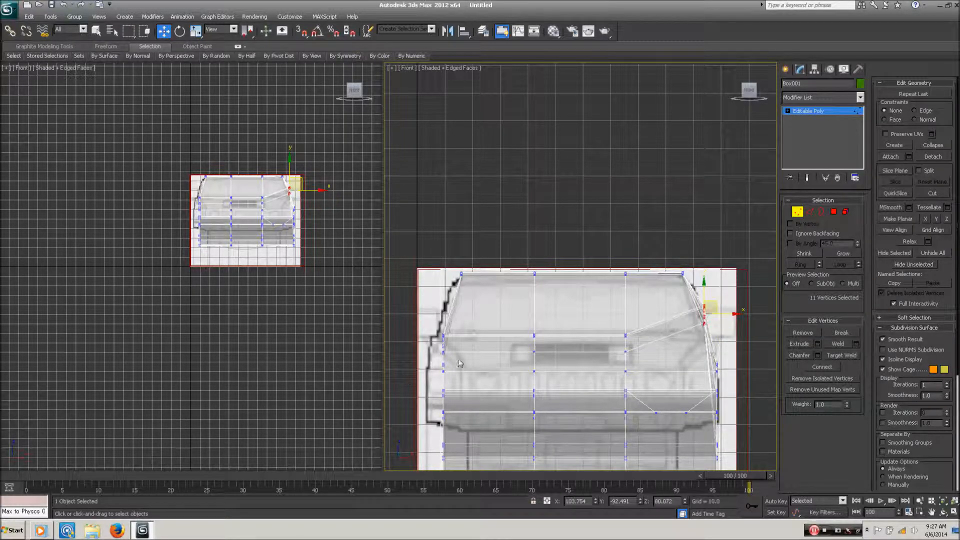
{"action": "left_click_drag", "start_coordinate": [457, 358], "coordinate": [451, 298]}
{"action": "left_click", "coordinate": [465, 378]}
{"action": "left_click_drag", "start_coordinate": [465, 373], "coordinate": [429, 338]}
{"action": "left_click", "coordinate": [475, 364]}
{"action": "middle_click_drag", "start_coordinate": [461, 385], "coordinate": [489, 337]}
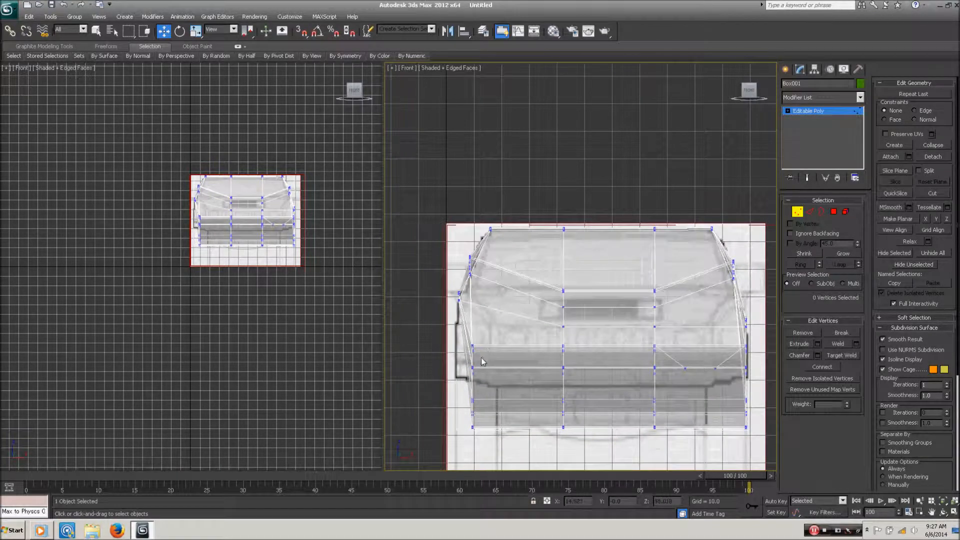
- Move the lower vertices on the body's left side outward and up to match the front blueprint's side outline
{"action": "left_click_drag", "start_coordinate": [483, 356], "coordinate": [466, 339]}
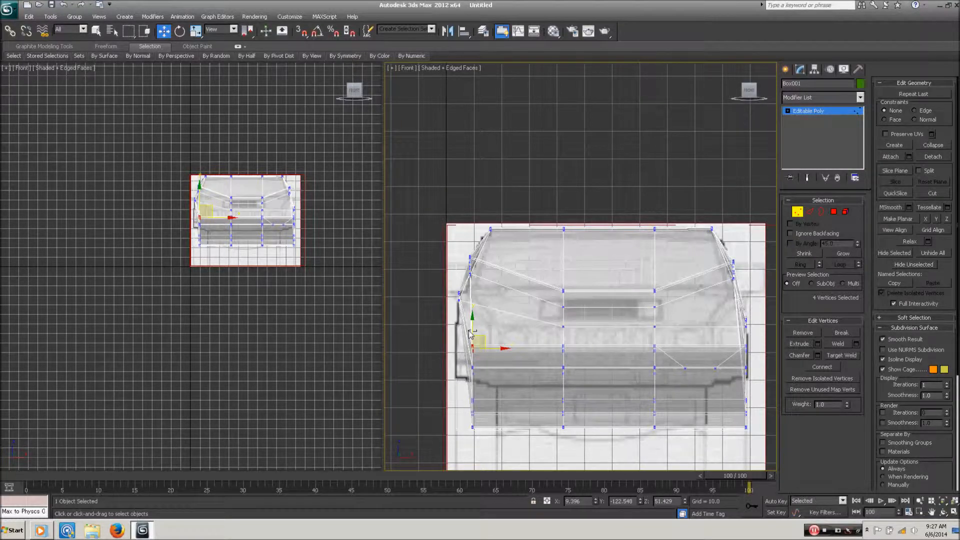
{"action": "left_click_drag", "start_coordinate": [479, 335], "coordinate": [449, 361]}
{"action": "left_click", "coordinate": [503, 389]}
{"action": "left_click_drag", "start_coordinate": [500, 436], "coordinate": [481, 385]}
{"action": "left_click", "coordinate": [480, 426]}
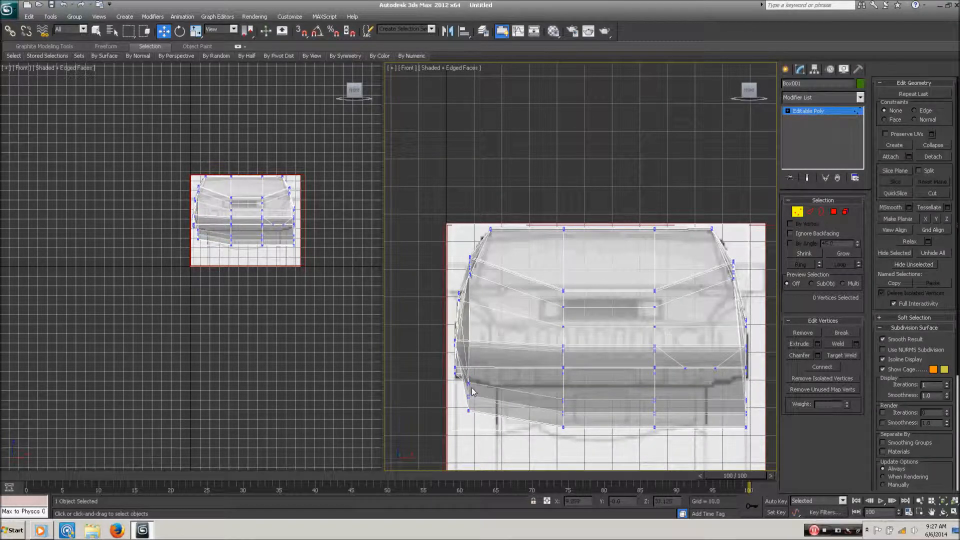
- Raise the bottom-left corner vertices onto the stepped lower edge of the body in the front view
{"action": "left_click_drag", "start_coordinate": [457, 375], "coordinate": [487, 373]}
{"action": "left_click", "coordinate": [484, 406]}
{"action": "left_click", "coordinate": [479, 426]}
{"action": "left_click_drag", "start_coordinate": [448, 397], "coordinate": [505, 375]}
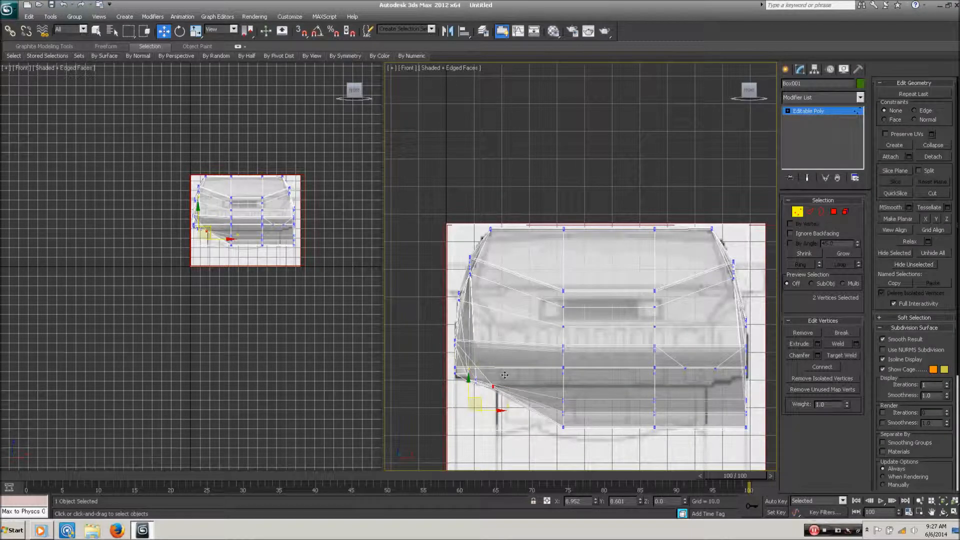
{"action": "left_click", "coordinate": [515, 415]}
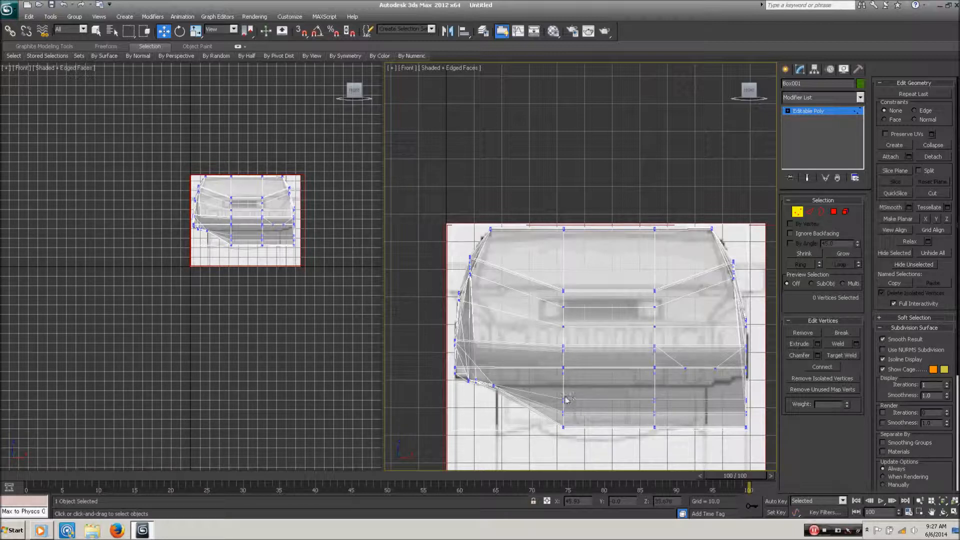
- Raise the bottom vertices of the left inner column onto the body's lower edge in the front view
{"action": "left_click_drag", "start_coordinate": [549, 386], "coordinate": [569, 370]}
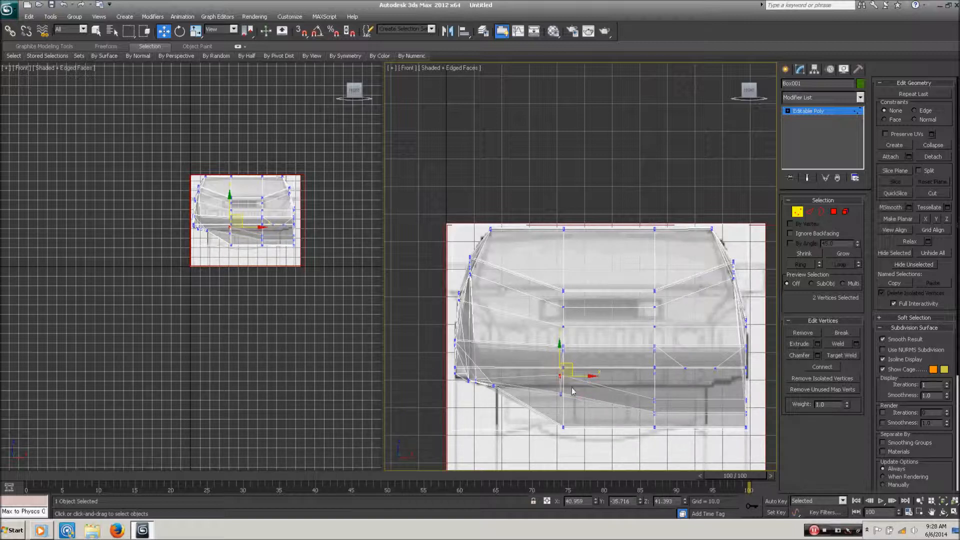
{"action": "left_click", "coordinate": [572, 404]}
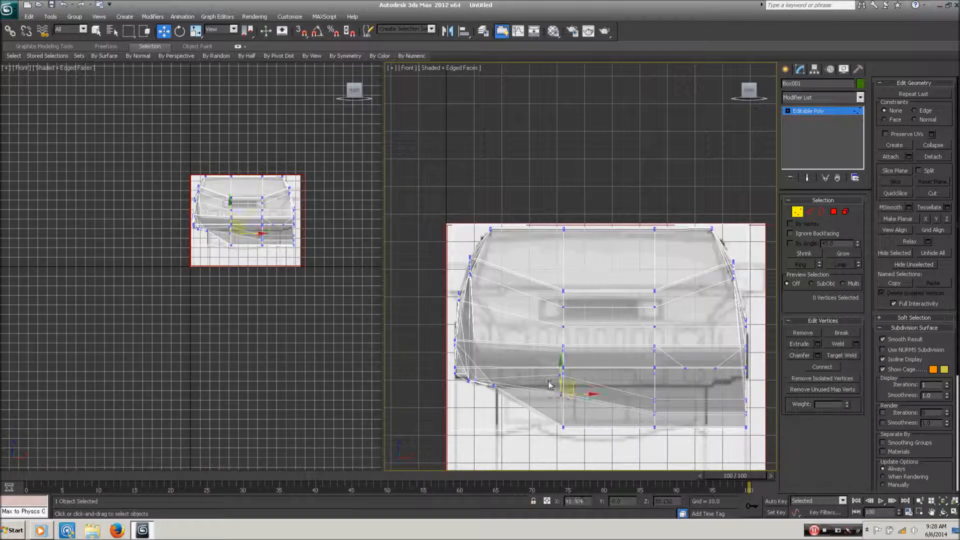
{"action": "mouse_move", "coordinate": [569, 380]}
{"action": "left_mouse_down"}
{"action": "mouse_move", "coordinate": [568, 365]}
{"action": "mouse_move", "coordinate": [572, 418]}
{"action": "mouse_move", "coordinate": [550, 422]}
{"action": "mouse_move", "coordinate": [562, 413]}
{"action": "mouse_move", "coordinate": [570, 373]}
{"action": "left_mouse_up"}
{"action": "left_click", "coordinate": [622, 439]}
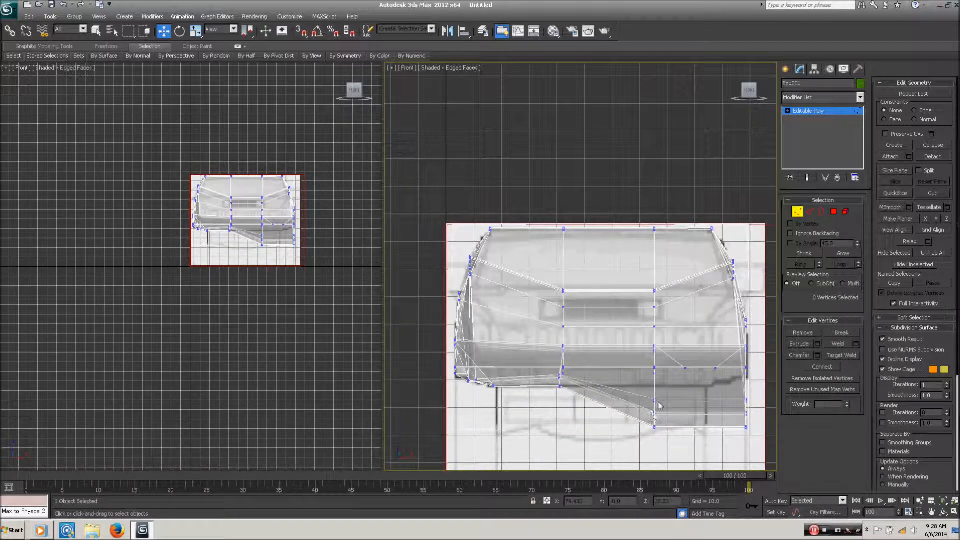
- Raise the bottom vertices of the right inner column onto the body's lower edge in the front view
{"action": "left_click_drag", "start_coordinate": [660, 402], "coordinate": [659, 370]}
{"action": "left_click_drag", "start_coordinate": [663, 414], "coordinate": [668, 370]}
{"action": "left_click_drag", "start_coordinate": [670, 440], "coordinate": [666, 378]}
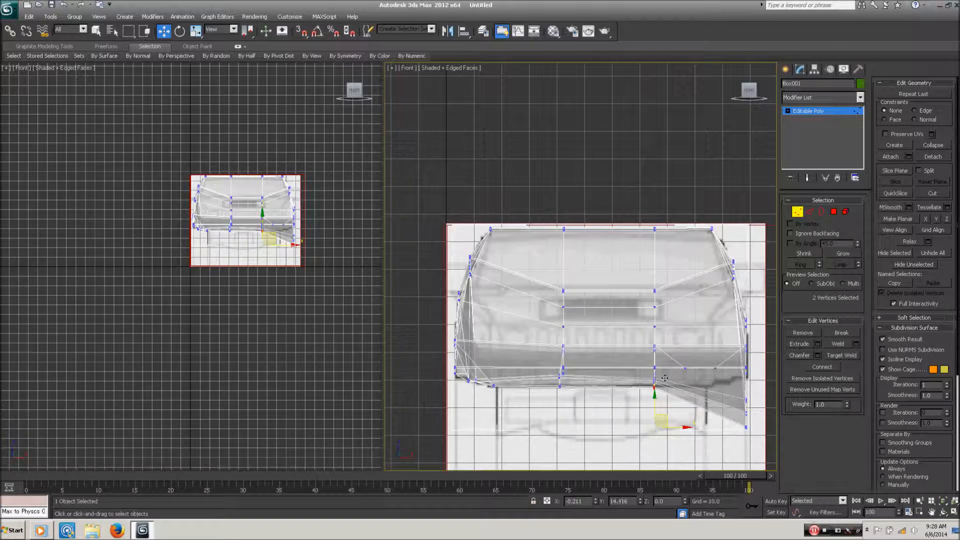
{"action": "left_click", "coordinate": [740, 437]}
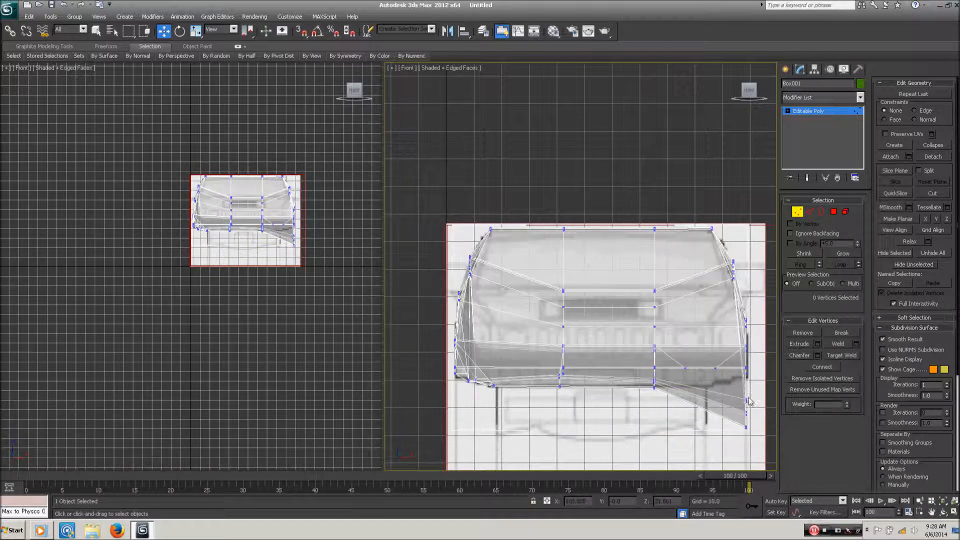
- Raise the lower vertices of the outer right column and fit the bottom ones to the stepped corner in the front view
{"action": "left_click_drag", "start_coordinate": [755, 353], "coordinate": [753, 319]}
{"action": "left_click", "coordinate": [755, 365]}
{"action": "left_click_drag", "start_coordinate": [754, 375], "coordinate": [752, 333]}
{"action": "left_click_drag", "start_coordinate": [751, 404], "coordinate": [732, 382]}
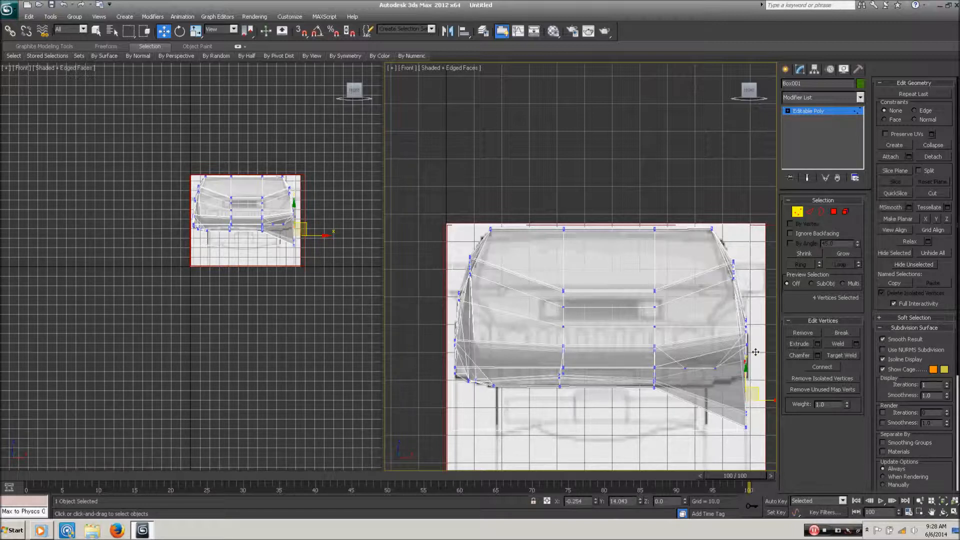
{"action": "left_click_drag", "start_coordinate": [755, 351], "coordinate": [756, 349]}
{"action": "left_click_drag", "start_coordinate": [757, 423], "coordinate": [751, 356]}
{"action": "left_click", "coordinate": [749, 438]}
{"action": "left_click_drag", "start_coordinate": [731, 409], "coordinate": [746, 360]}
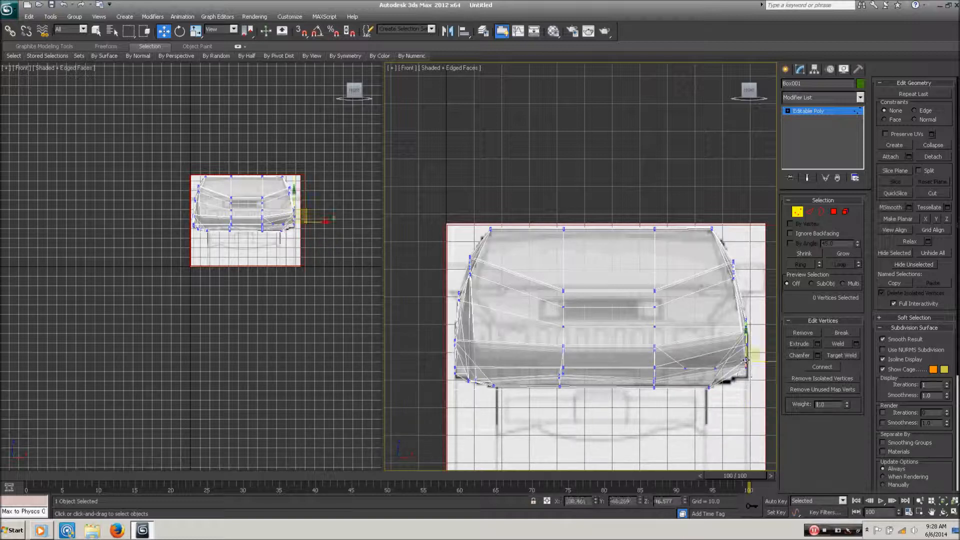
- Adjust the lower right side vertices so they follow the blueprint's outer side edge in the front view
{"action": "left_click", "coordinate": [736, 364]}
{"action": "left_click_drag", "start_coordinate": [734, 359], "coordinate": [759, 365]}
{"action": "left_click", "coordinate": [758, 358]}
{"action": "left_click_drag", "start_coordinate": [743, 348], "coordinate": [760, 340]}
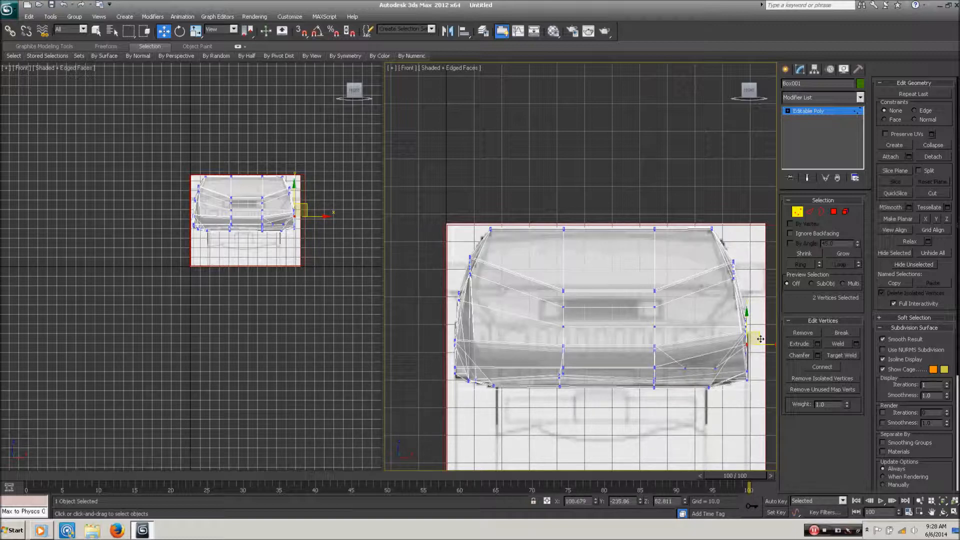
- Switch the viewport to the Right view and lower the front sill corner vertices onto the outline behind the front wheel
{"action": "key", "text": "r"}
{"action": "middle_click_drag", "start_coordinate": [548, 343], "coordinate": [731, 361]}
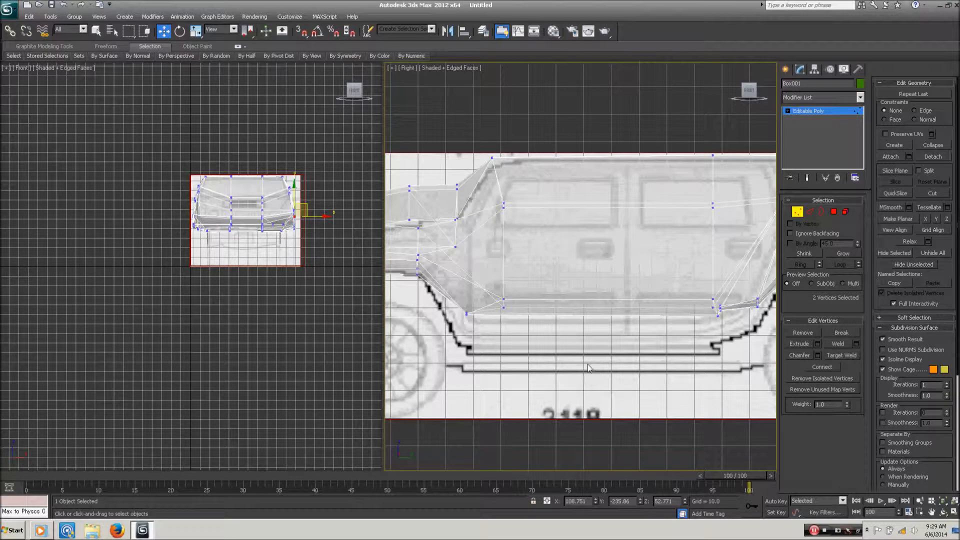
{"action": "middle_click_drag", "start_coordinate": [536, 360], "coordinate": [688, 375]}
{"action": "left_click", "coordinate": [620, 340]}
{"action": "middle_click_drag", "start_coordinate": [648, 349], "coordinate": [595, 332]}
{"action": "left_click", "coordinate": [568, 313]}
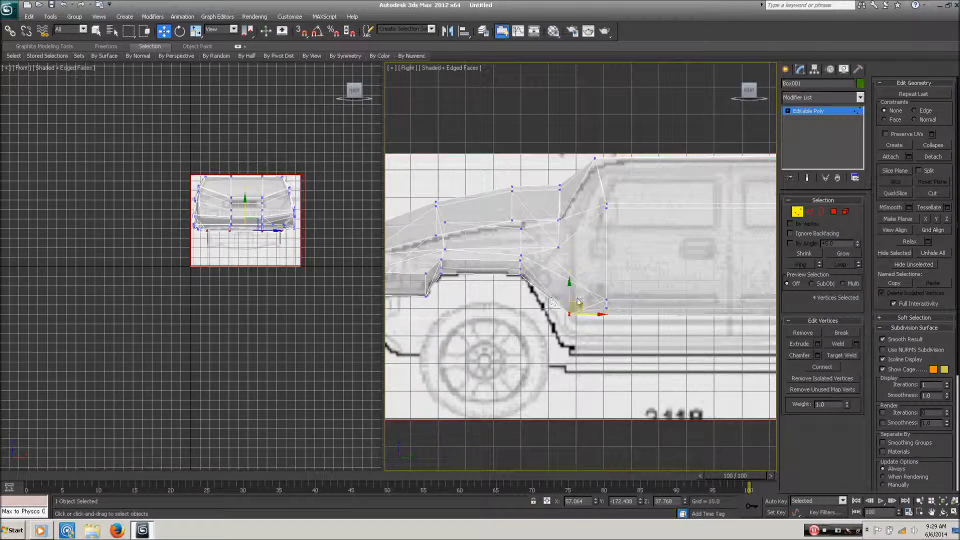
{"action": "left_click_drag", "start_coordinate": [577, 304], "coordinate": [571, 335]}
{"action": "left_click", "coordinate": [689, 380]}
- Lower the rear sill corner vertices onto the blueprint's sill line ahead of the rear wheel
{"action": "middle_click_drag", "start_coordinate": [689, 380], "coordinate": [530, 372]}
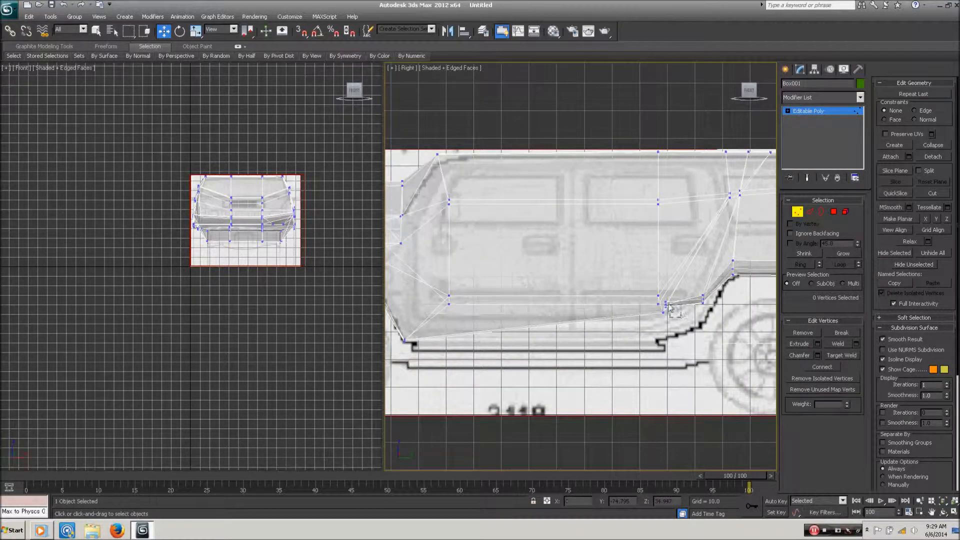
{"action": "left_click_drag", "start_coordinate": [660, 297], "coordinate": [672, 337]}
{"action": "left_click", "coordinate": [720, 360]}
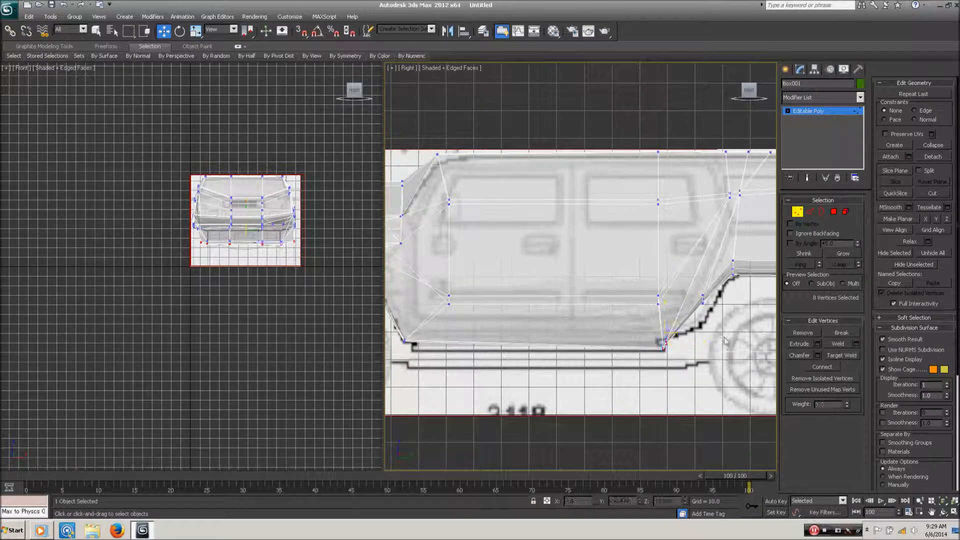
- Move the vertices on the rear wheel arch's front slope and upper front corner down onto the arch outline
{"action": "middle_click_drag", "start_coordinate": [728, 326], "coordinate": [654, 331]}
{"action": "left_click_drag", "start_coordinate": [612, 286], "coordinate": [636, 307]}
{"action": "left_click", "coordinate": [675, 293]}
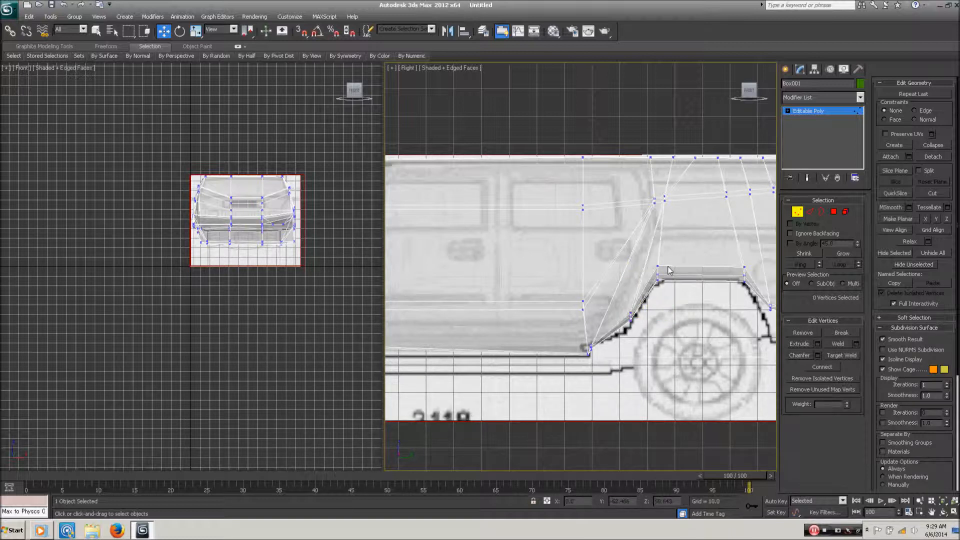
{"action": "left_click", "coordinate": [657, 267]}
{"action": "left_click_drag", "start_coordinate": [650, 261], "coordinate": [665, 268]}
{"action": "left_click", "coordinate": [701, 265]}
{"action": "left_click", "coordinate": [657, 270]}
- Fine-tune the individual vertices halfway down the rear arch's front slope to follow the blueprint curve
{"action": "left_click", "coordinate": [641, 326]}
{"action": "mouse_move", "coordinate": [637, 319]}
{"action": "left_mouse_down"}
{"action": "mouse_move", "coordinate": [621, 303]}
{"action": "mouse_move", "coordinate": [638, 308]}
{"action": "left_mouse_up"}
{"action": "left_click", "coordinate": [645, 326]}
{"action": "left_click", "coordinate": [631, 317]}
{"action": "left_click_drag", "start_coordinate": [640, 312], "coordinate": [641, 313]}
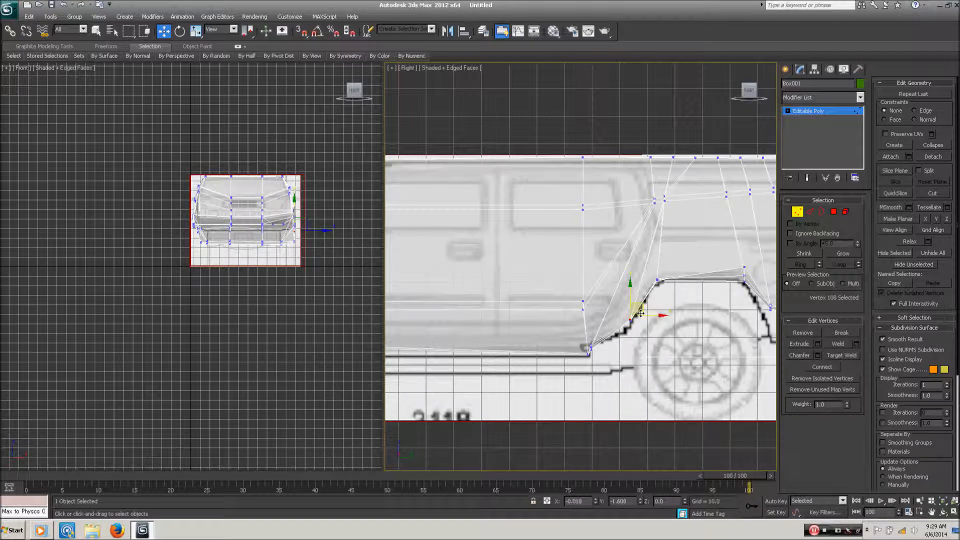
{"action": "left_click", "coordinate": [610, 352]}
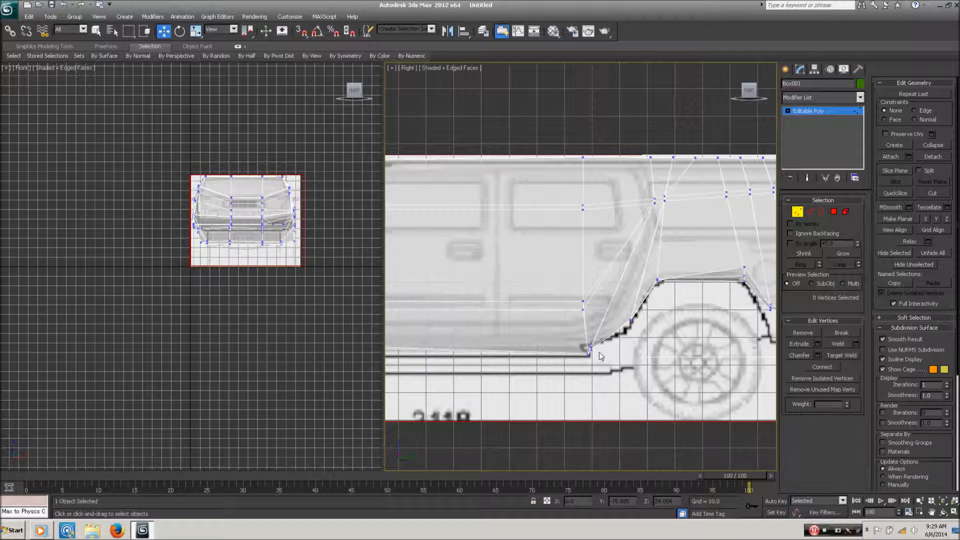
- Adjust the rear arch's upper back corner vertices and lower the overhang's bottom vertices onto the bumper underside
{"action": "middle_click_drag", "start_coordinate": [714, 349], "coordinate": [638, 369]}
{"action": "left_click_drag", "start_coordinate": [676, 304], "coordinate": [653, 276]}
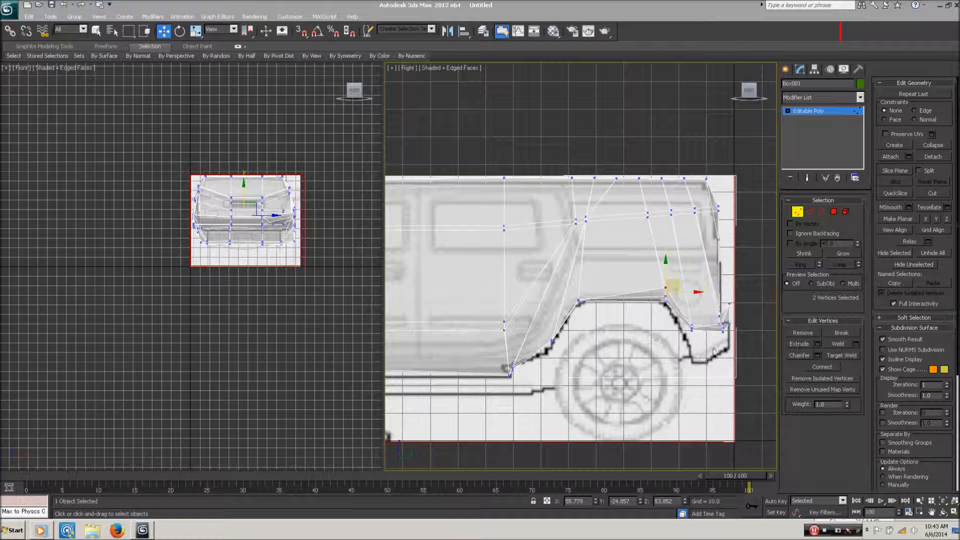
{"action": "mouse_move", "coordinate": [702, 349]}
{"action": "left_mouse_down"}
{"action": "mouse_move", "coordinate": [684, 322]}
{"action": "mouse_move", "coordinate": [700, 346]}
{"action": "left_mouse_up"}
{"action": "left_click", "coordinate": [733, 346]}
{"action": "mouse_move", "coordinate": [731, 342]}
{"action": "left_mouse_down"}
{"action": "mouse_move", "coordinate": [718, 328]}
{"action": "mouse_move", "coordinate": [732, 330]}
{"action": "mouse_move", "coordinate": [722, 348]}
{"action": "left_mouse_up"}
{"action": "left_click", "coordinate": [736, 328]}
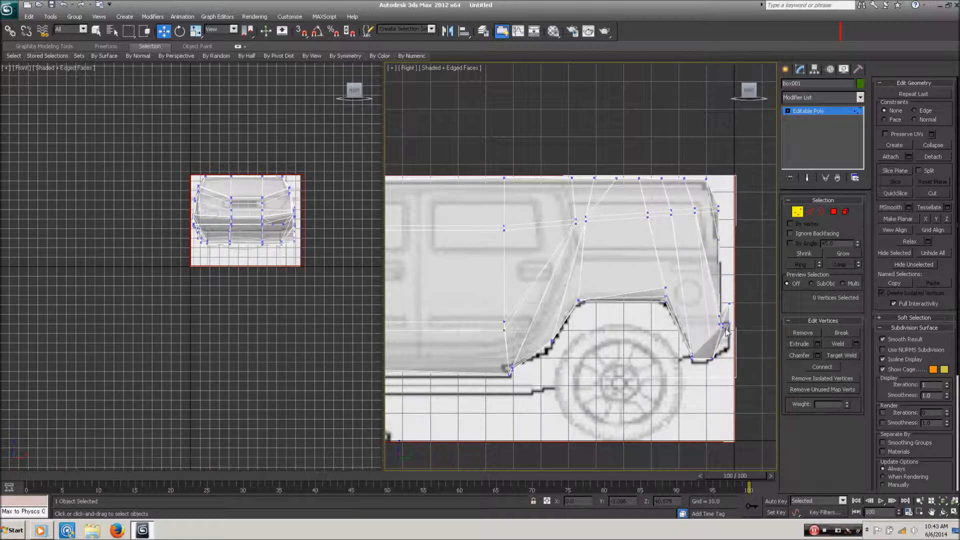
- Move the stray vertex on the rear bumper's back face down onto the bumper's underside
{"action": "left_click", "coordinate": [724, 326]}
{"action": "left_click_drag", "start_coordinate": [732, 349], "coordinate": [724, 348]}
{"action": "left_click", "coordinate": [724, 341]}
{"action": "left_click", "coordinate": [723, 326]}
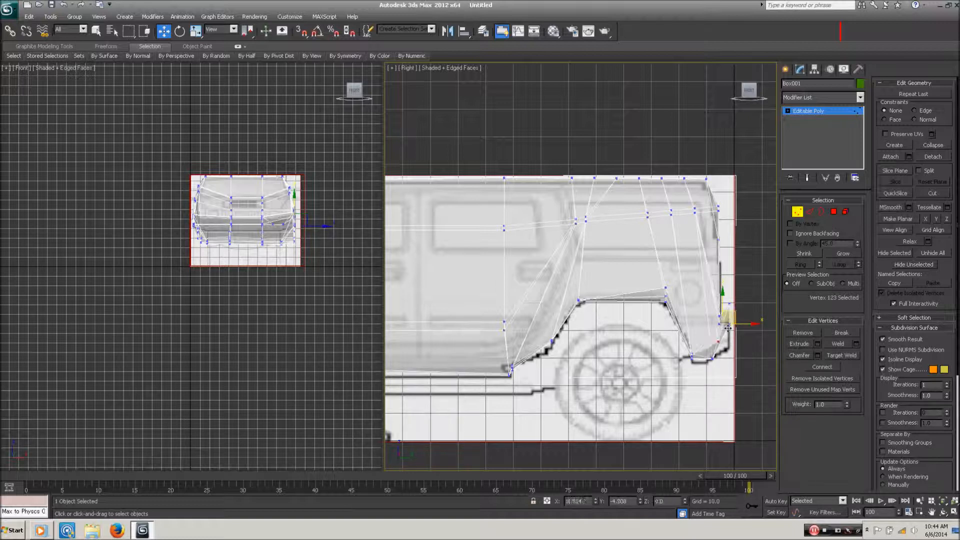
{"action": "left_click_drag", "start_coordinate": [724, 344], "coordinate": [710, 380]}
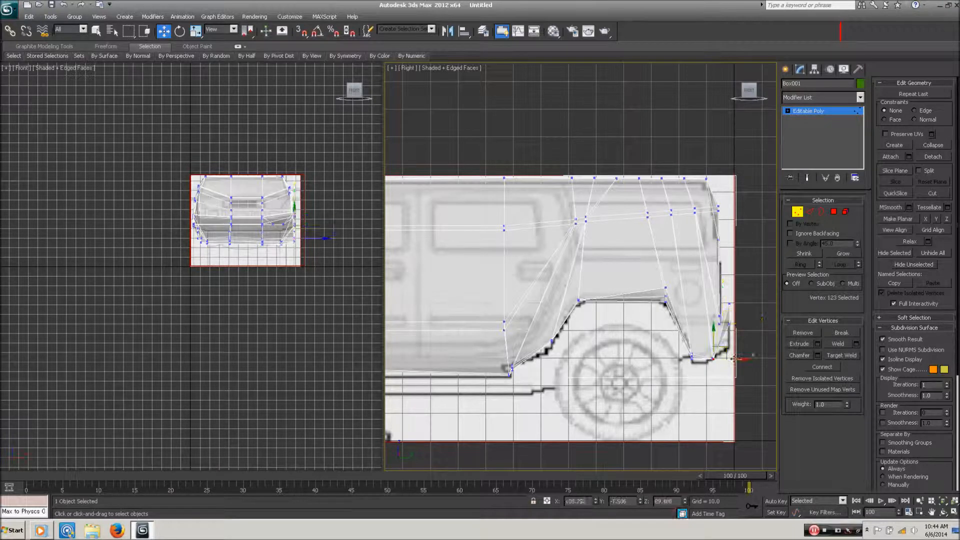
- Lower the protruding rear vertex to the bumper's top edge and move the underside vertices out to its rear corner
{"action": "left_click", "coordinate": [729, 303]}
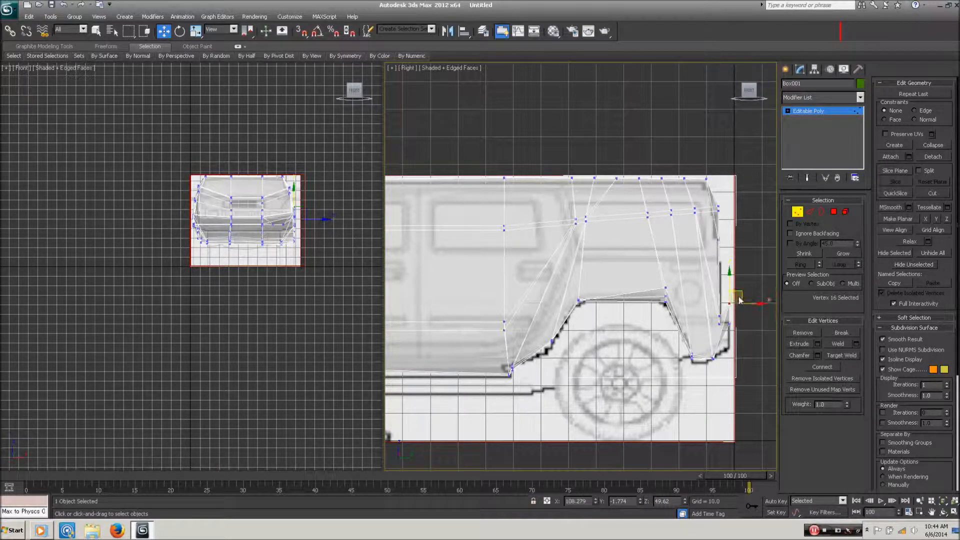
{"action": "left_click", "coordinate": [735, 317]}
{"action": "left_click", "coordinate": [729, 303]}
{"action": "mouse_move", "coordinate": [725, 311]}
{"action": "left_mouse_down"}
{"action": "mouse_move", "coordinate": [722, 332]}
{"action": "mouse_move", "coordinate": [729, 313]}
{"action": "left_mouse_up"}
{"action": "left_click", "coordinate": [743, 336]}
{"action": "left_click_drag", "start_coordinate": [734, 376], "coordinate": [700, 350]}
{"action": "left_click", "coordinate": [729, 376]}
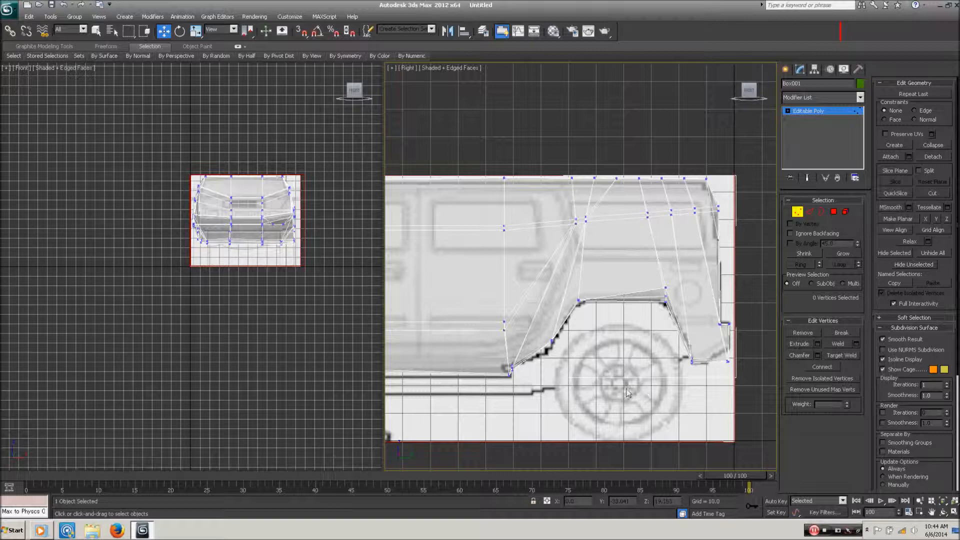
- Move the four sill corner vertices behind the front wheel down and back onto the blueprint's sill line
{"action": "middle_click_drag", "start_coordinate": [523, 370], "coordinate": [703, 337]}
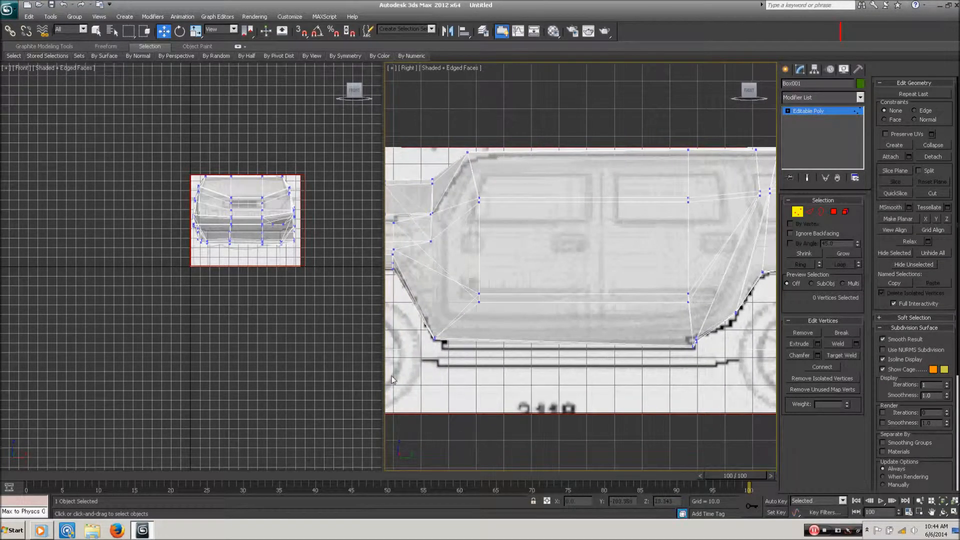
{"action": "middle_click_drag", "start_coordinate": [468, 350], "coordinate": [524, 345]}
{"action": "left_click_drag", "start_coordinate": [460, 330], "coordinate": [499, 334]}
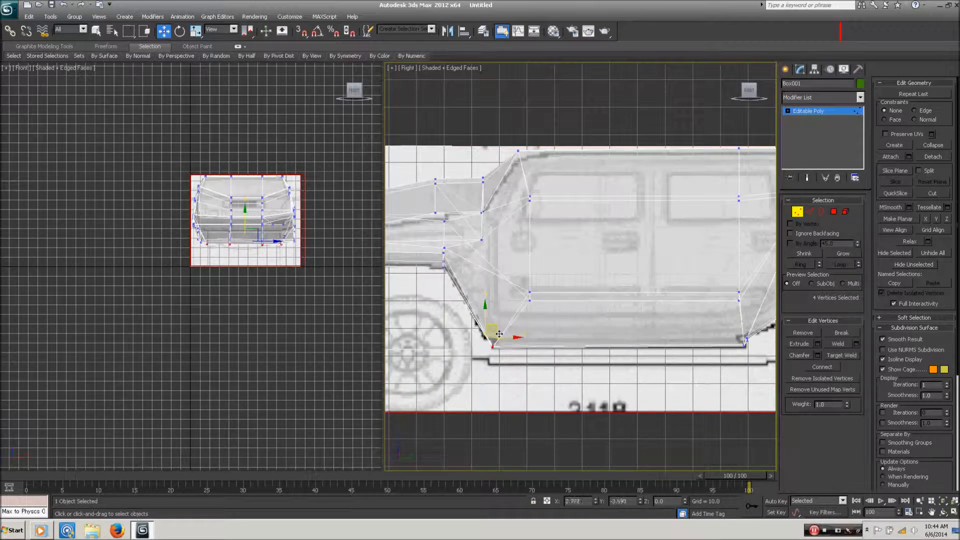
{"action": "left_click", "coordinate": [558, 378]}
- Lower the vertices at the rear wheel arch's upper back corner onto the top of the arch outline
{"action": "middle_click_drag", "start_coordinate": [724, 374], "coordinate": [625, 402]}
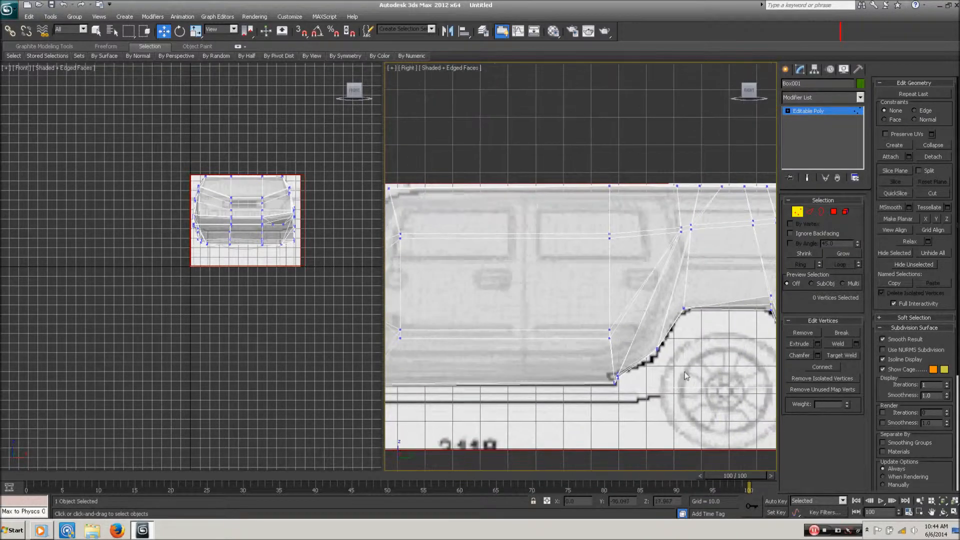
{"action": "left_click_drag", "start_coordinate": [650, 340], "coordinate": [692, 300]}
{"action": "middle_click_drag", "start_coordinate": [720, 338], "coordinate": [585, 348]}
{"action": "left_click", "coordinate": [634, 331]}
{"action": "left_click_drag", "start_coordinate": [629, 299], "coordinate": [629, 297]}
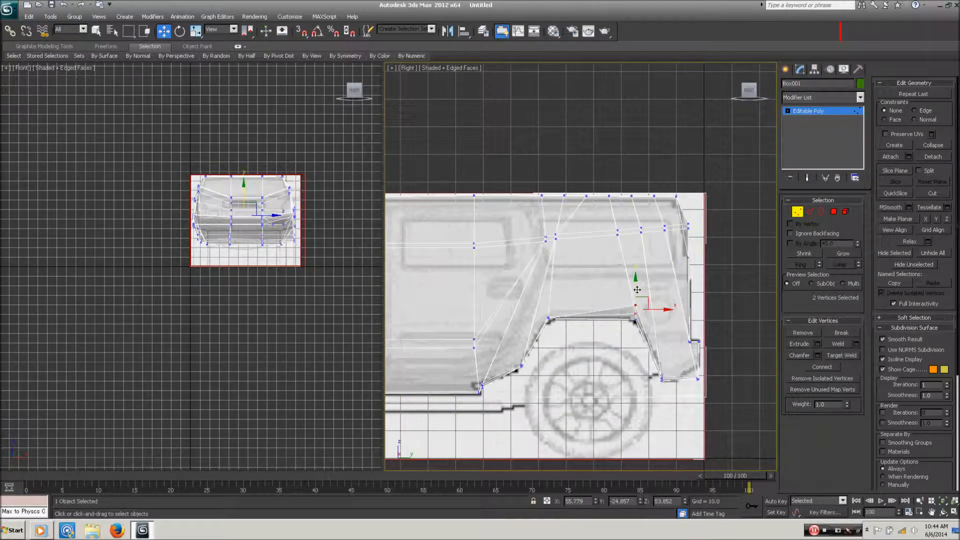
{"action": "left_click", "coordinate": [636, 305]}
{"action": "left_click_drag", "start_coordinate": [644, 297], "coordinate": [651, 331]}
{"action": "left_click", "coordinate": [635, 315]}
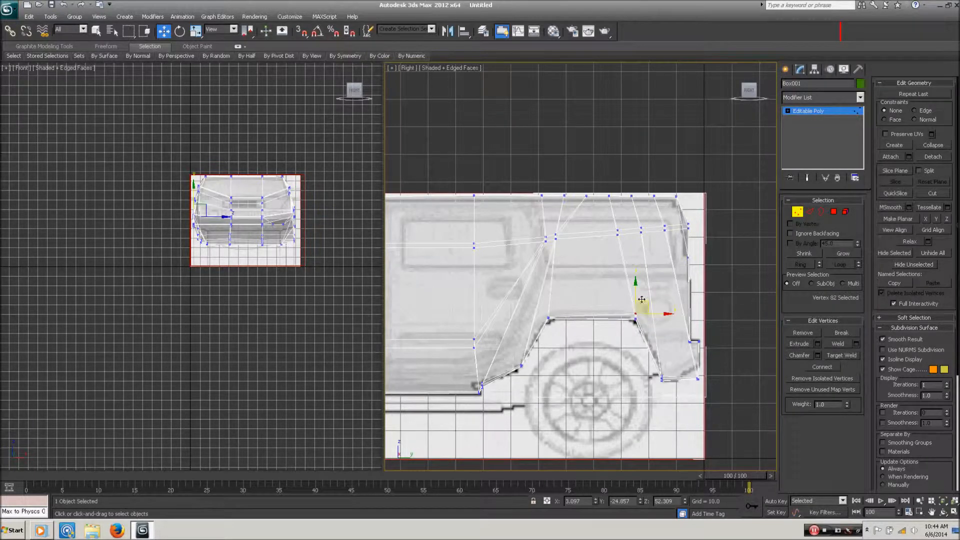
{"action": "left_click", "coordinate": [602, 370]}
- Move the roof's front corner vertices back and slightly down onto the top of the blueprint's windshield
{"action": "middle_click_drag", "start_coordinate": [512, 363], "coordinate": [597, 372]}
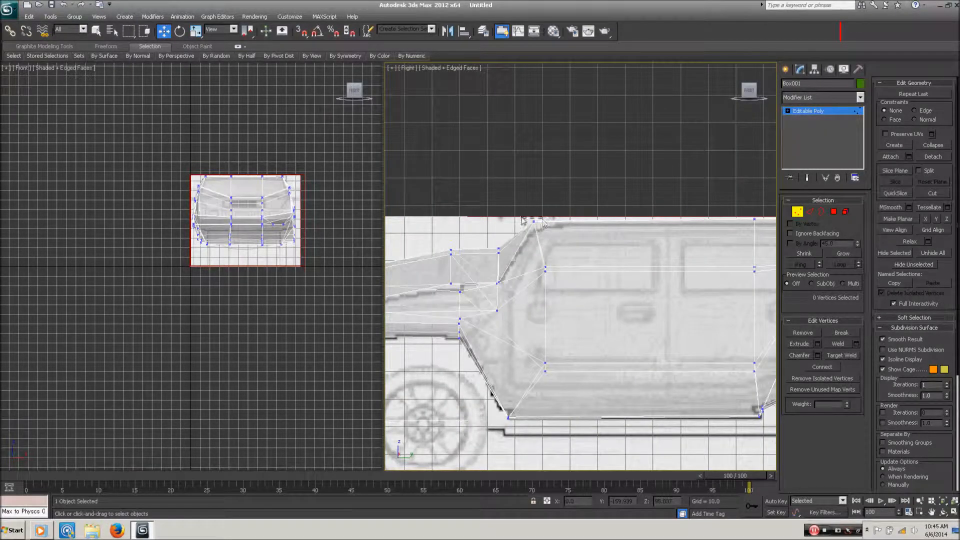
{"action": "left_click_drag", "start_coordinate": [537, 232], "coordinate": [547, 214]}
{"action": "left_click", "coordinate": [480, 265]}
- Lower the raised vertex at the hood's front tip to the front end of the blueprint's hood line
{"action": "middle_click_drag", "start_coordinate": [477, 266], "coordinate": [623, 264]}
{"action": "left_click", "coordinate": [458, 289]}
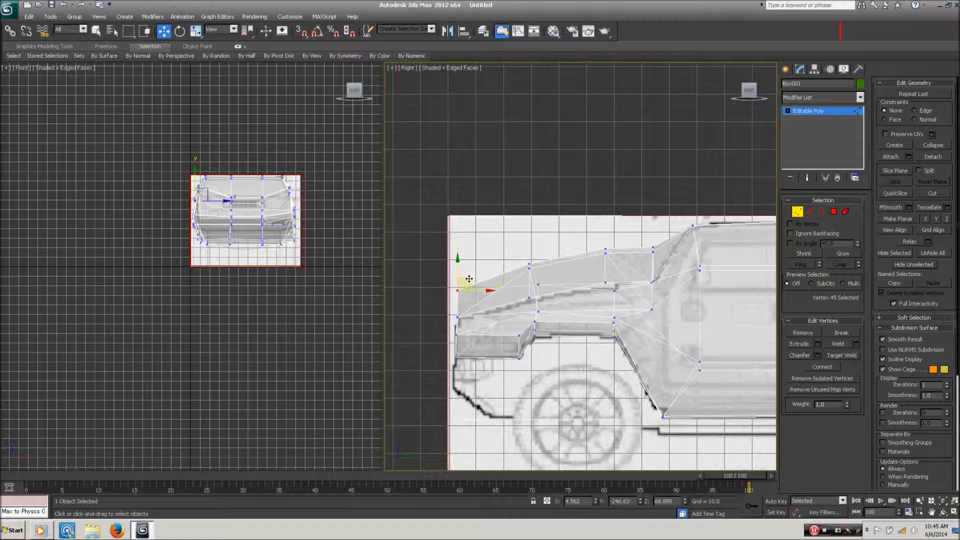
{"action": "left_click_drag", "start_coordinate": [469, 278], "coordinate": [469, 303]}
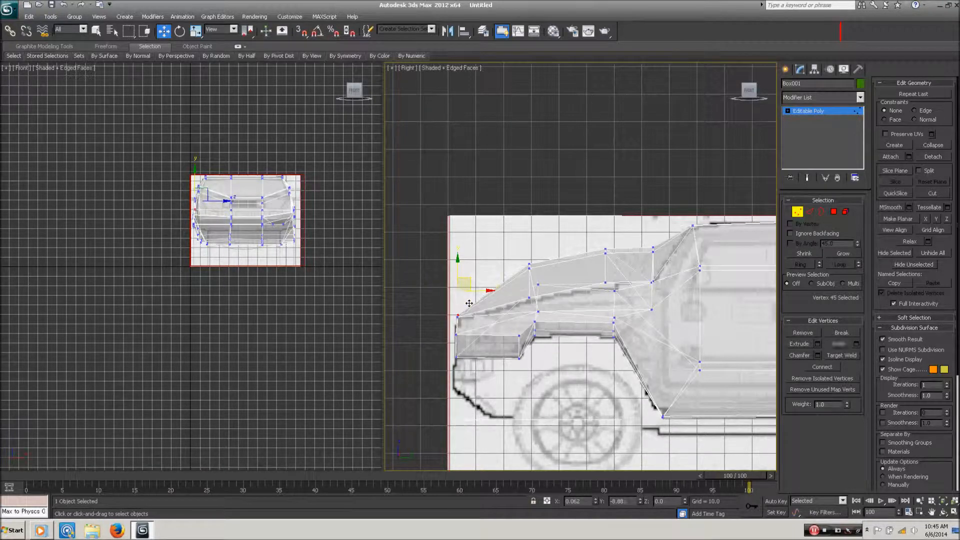
- Lower the hood's upper vertices above the front wheel and ahead of the windshield toward the blueprint's hood line
{"action": "left_click", "coordinate": [546, 275]}
{"action": "left_click_drag", "start_coordinate": [544, 283], "coordinate": [501, 248]}
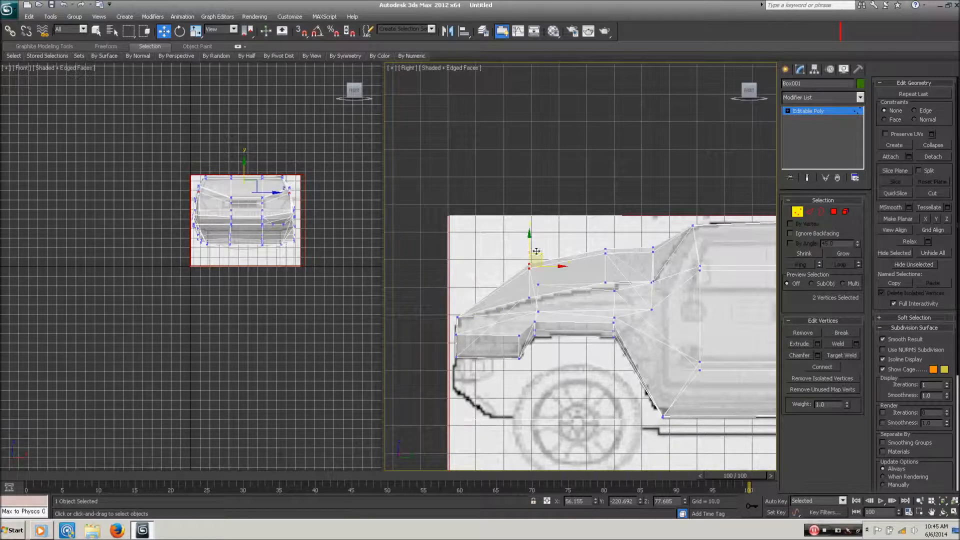
{"action": "left_click_drag", "start_coordinate": [530, 236], "coordinate": [530, 250]}
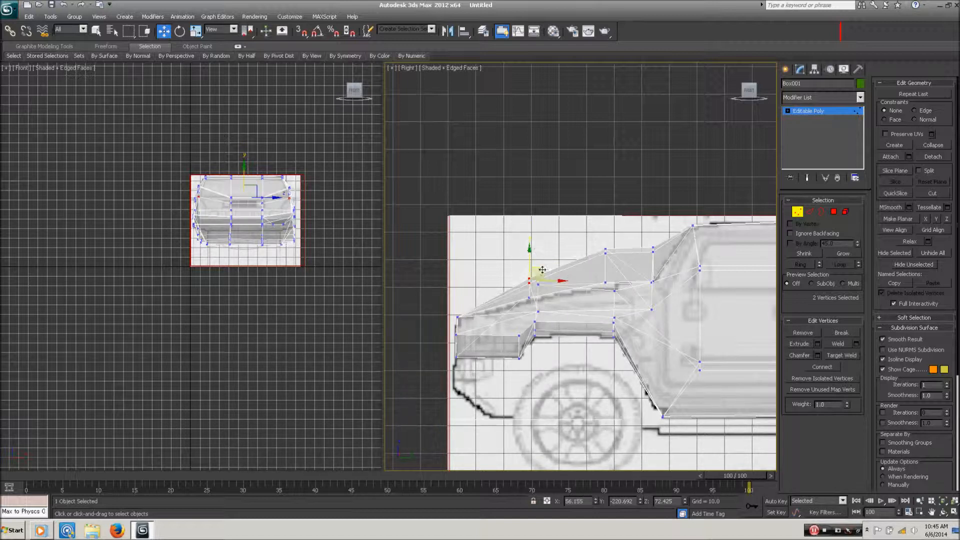
{"action": "left_click_drag", "start_coordinate": [559, 279], "coordinate": [560, 278]}
{"action": "left_click_drag", "start_coordinate": [617, 258], "coordinate": [606, 230]}
{"action": "left_click", "coordinate": [551, 256]}
- Raise the pair of middle hood vertices ahead of the windshield in the side view
{"action": "middle_click_drag", "start_coordinate": [540, 310], "coordinate": [508, 316], "text": "alt"}
{"action": "middle_click_drag", "start_coordinate": [605, 315], "coordinate": [544, 337], "text": "alt"}
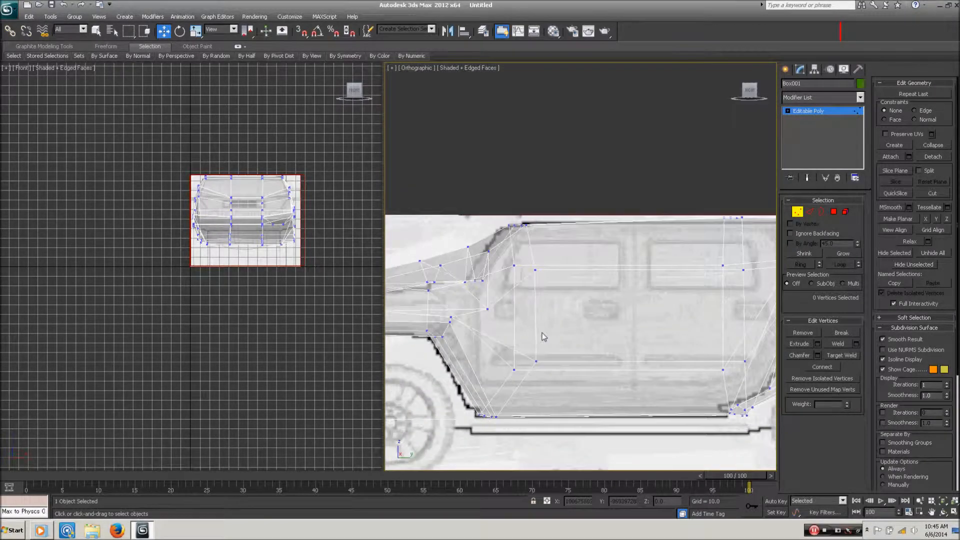
{"action": "key", "text": "r"}
{"action": "middle_click_drag", "start_coordinate": [482, 270], "coordinate": [626, 364]}
{"action": "scroll", "coordinate": [556, 359], "scroll_direction": "up", "scroll_amount": 5}
{"action": "middle_click_drag", "start_coordinate": [556, 359], "coordinate": [666, 353]}
{"action": "scroll", "coordinate": [590, 361], "scroll_direction": "up", "scroll_amount": 2}
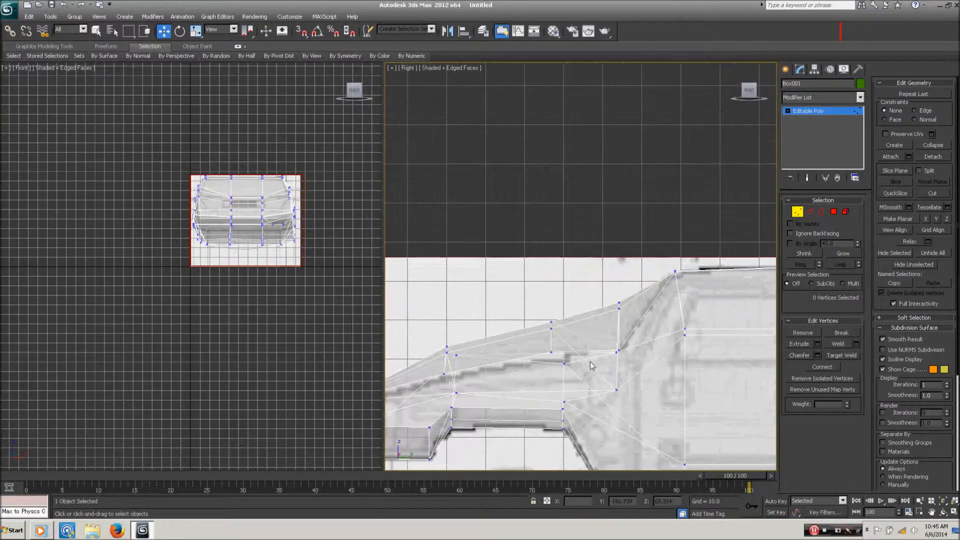
{"action": "left_click", "coordinate": [547, 351]}
{"action": "left_click_drag", "start_coordinate": [546, 351], "coordinate": [558, 326]}
{"action": "mouse_move", "coordinate": [493, 337]}
{"action": "middle_mouse_down", "text": "alt"}
{"action": "mouse_move", "coordinate": [514, 347]}
{"action": "mouse_move", "coordinate": [493, 336]}
{"action": "middle_mouse_up", "text": "alt"}
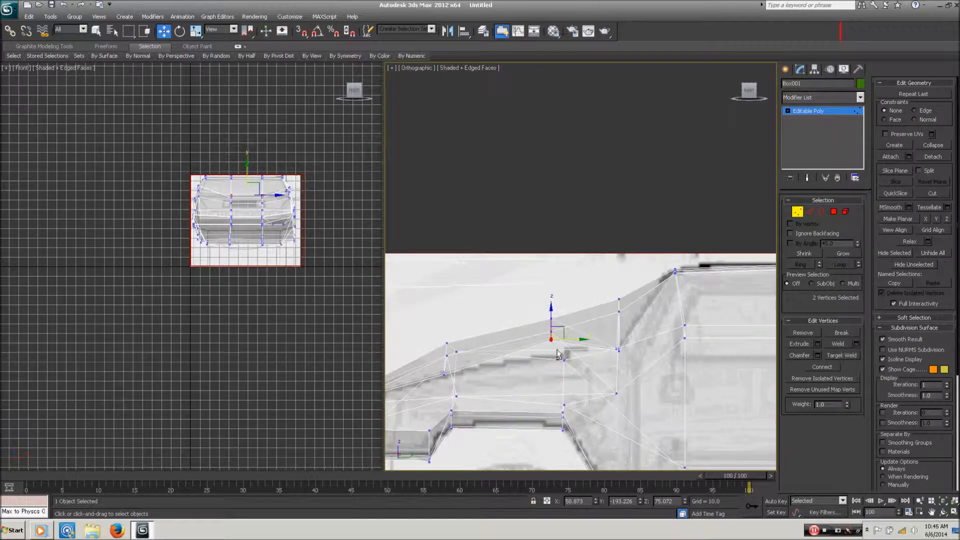
{"action": "key", "text": "r"}
{"action": "middle_click_drag", "start_coordinate": [545, 337], "coordinate": [707, 394]}
{"action": "scroll", "coordinate": [635, 360], "scroll_direction": "up", "scroll_amount": 5}
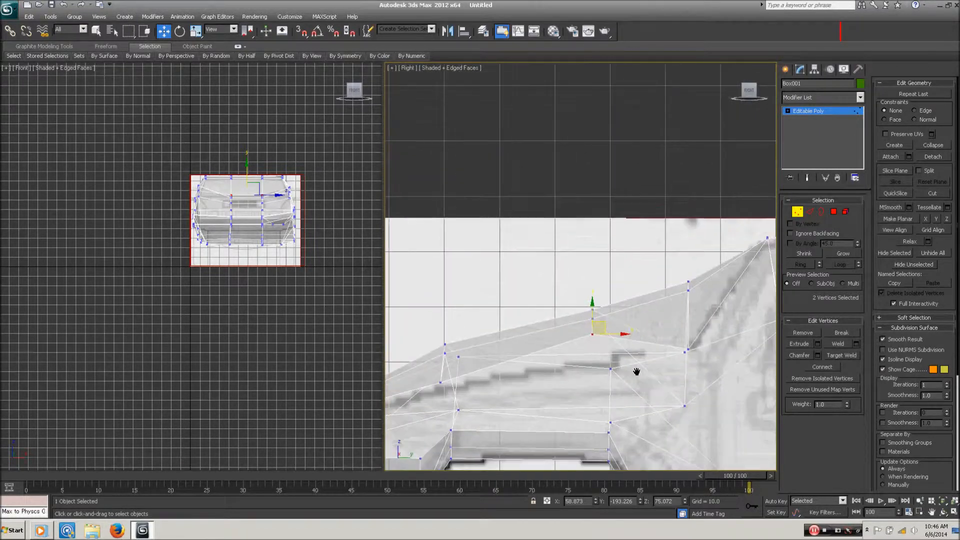
{"action": "left_click", "coordinate": [647, 339]}
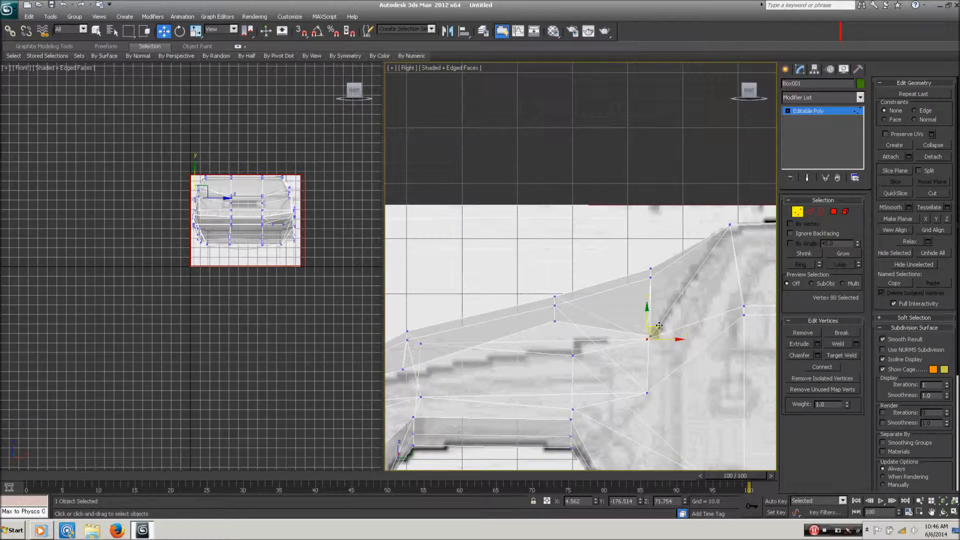
{"action": "left_click_drag", "start_coordinate": [657, 327], "coordinate": [657, 314]}
{"action": "middle_click_drag", "start_coordinate": [658, 306], "coordinate": [601, 374], "text": "alt"}
{"action": "key", "text": "ctrl+z"}
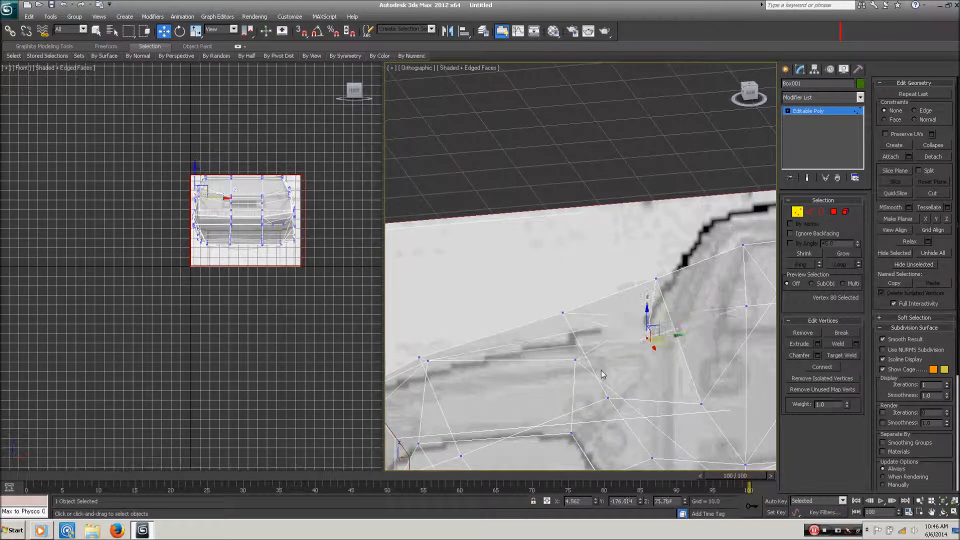
- Raise the two middle vertices at the windshield's base toward the height of the outer ones
{"action": "middle_click_drag", "start_coordinate": [744, 439], "coordinate": [694, 403]}
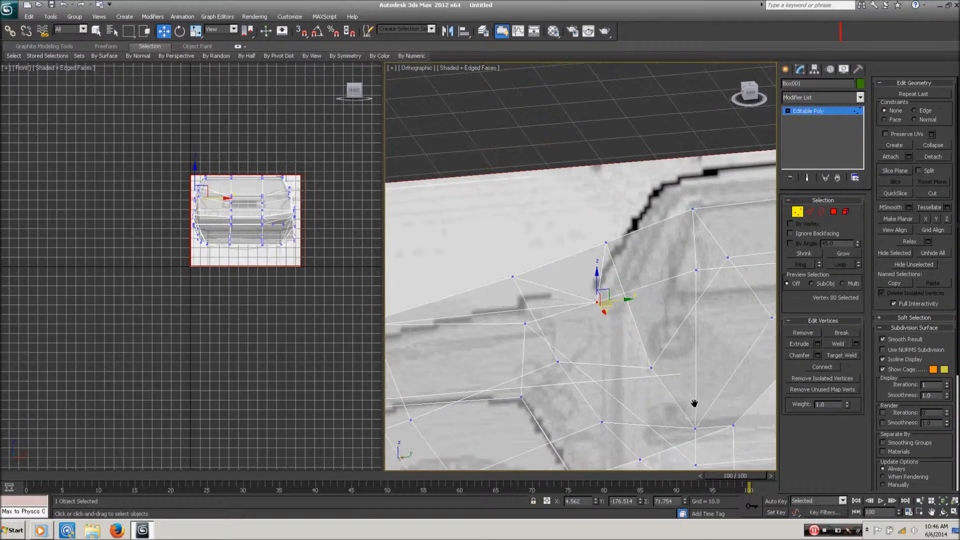
{"action": "left_click_drag", "start_coordinate": [698, 430], "coordinate": [673, 338]}
{"action": "middle_click_drag", "start_coordinate": [673, 338], "coordinate": [592, 413], "text": "alt"}
{"action": "scroll", "coordinate": [624, 355], "scroll_direction": "down", "scroll_amount": 5}
- In the front view, select the six vertices of the row just below the windshield base and lower them slightly
{"action": "key", "text": "t"}
{"action": "key", "text": "f"}
{"action": "scroll", "coordinate": [642, 429], "scroll_direction": "up", "scroll_amount": 5}
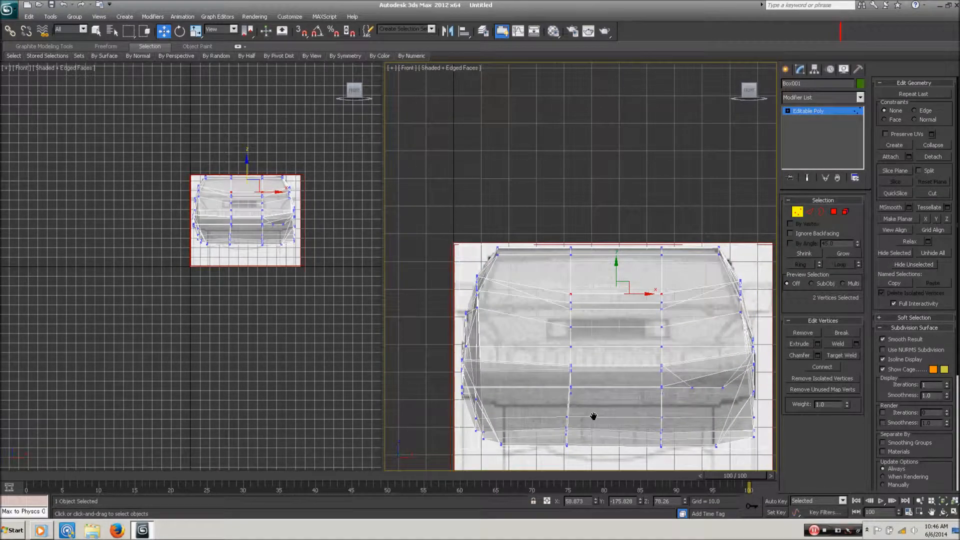
{"action": "left_click_drag", "start_coordinate": [677, 312], "coordinate": [563, 304]}
{"action": "left_click", "coordinate": [675, 308]}
{"action": "left_click_drag", "start_coordinate": [672, 305], "coordinate": [564, 301]}
{"action": "left_click", "coordinate": [664, 306]}
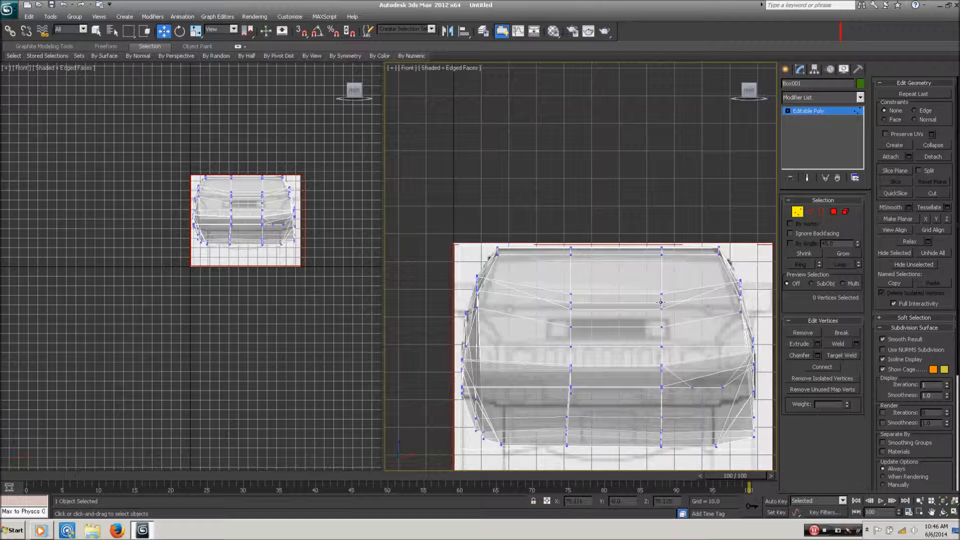
{"action": "left_click", "coordinate": [661, 302]}
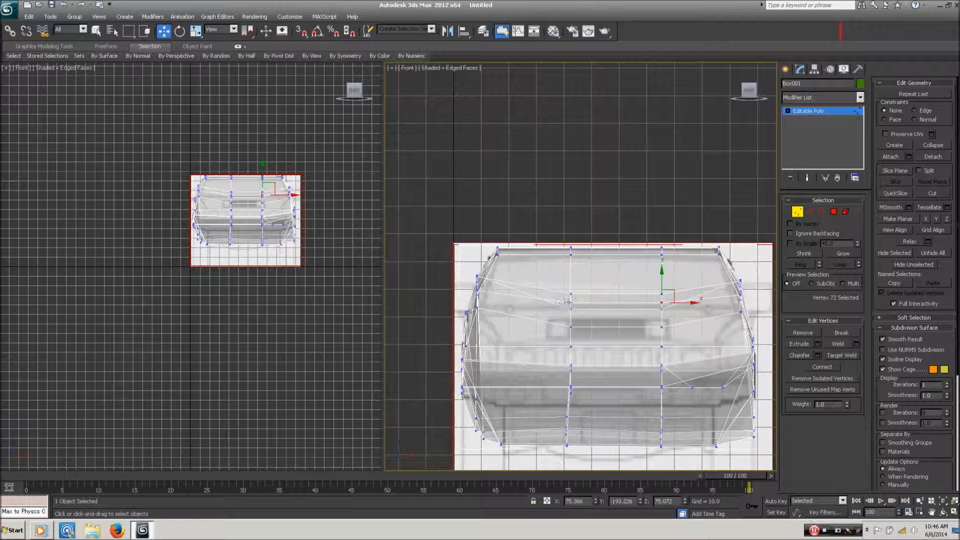
{"action": "left_click", "coordinate": [571, 303], "text": "ctrl"}
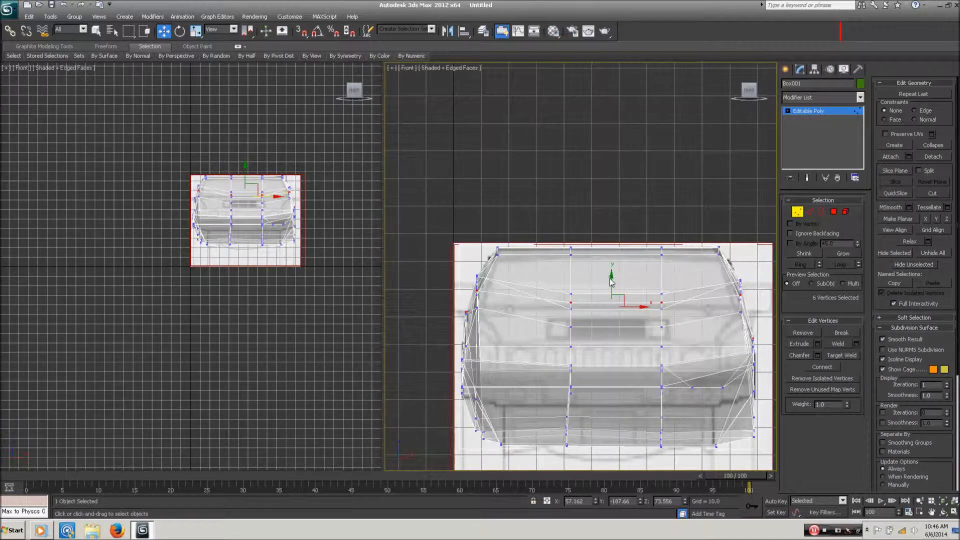
{"action": "left_click", "coordinate": [596, 298]}
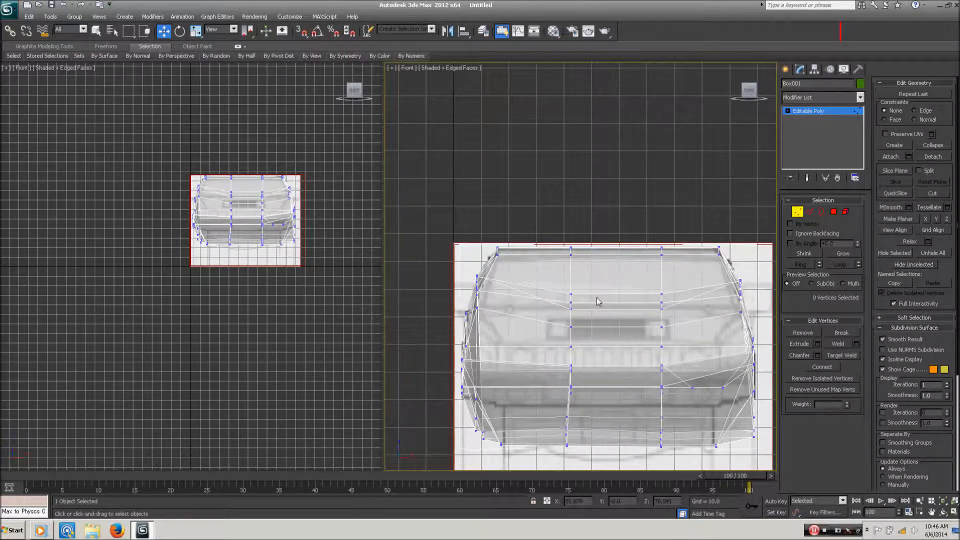
{"action": "key", "text": "ctrl+z"}
{"action": "left_click_drag", "start_coordinate": [612, 283], "coordinate": [612, 287]}
- Raise the lower pair of middle vertices above the grille slightly to line up with the neighbouring row
{"action": "left_click", "coordinate": [669, 315]}
{"action": "left_click", "coordinate": [662, 307]}
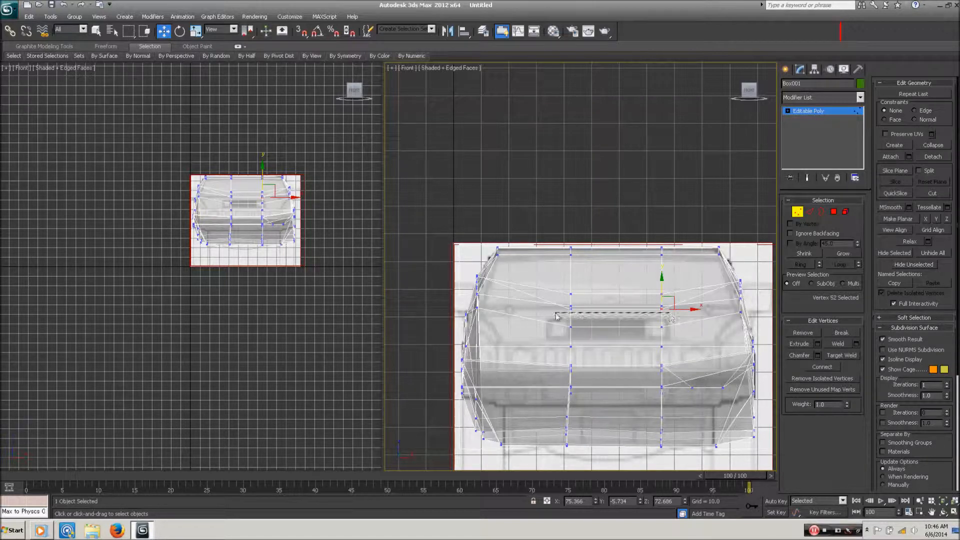
{"action": "left_click", "coordinate": [571, 308], "text": "ctrl"}
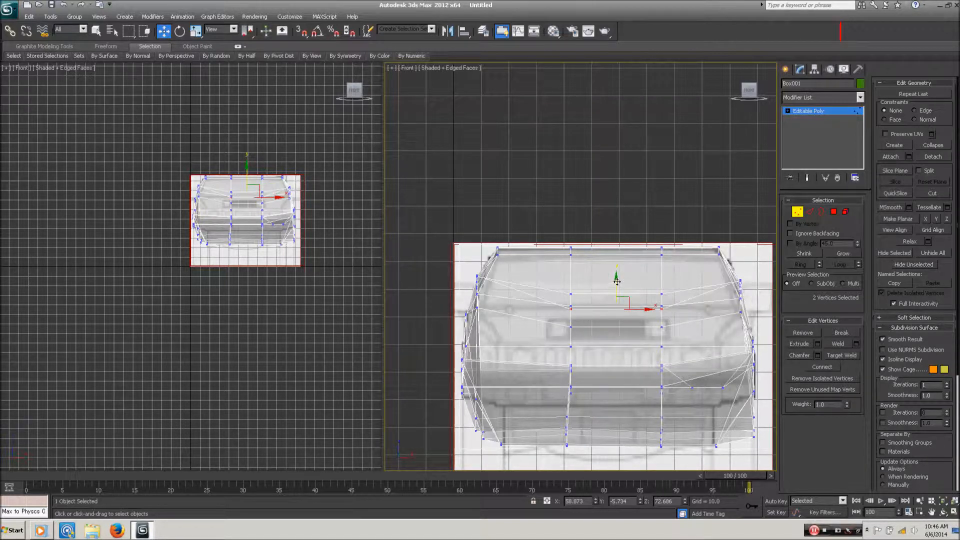
{"action": "left_click", "coordinate": [637, 326]}
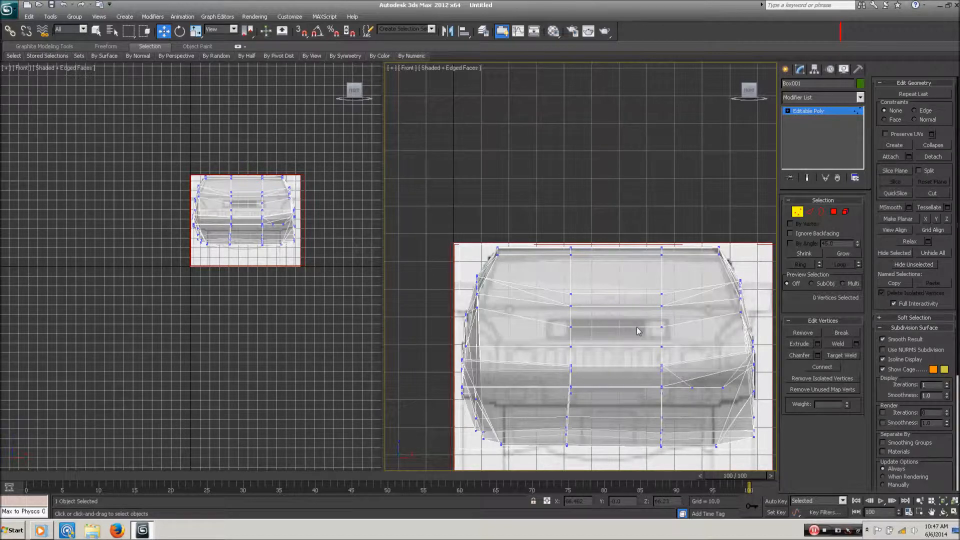
- Lower the three overlapping vertices on each outer side of the body to the height of the middle row
{"action": "left_click_drag", "start_coordinate": [464, 292], "coordinate": [468, 292]}
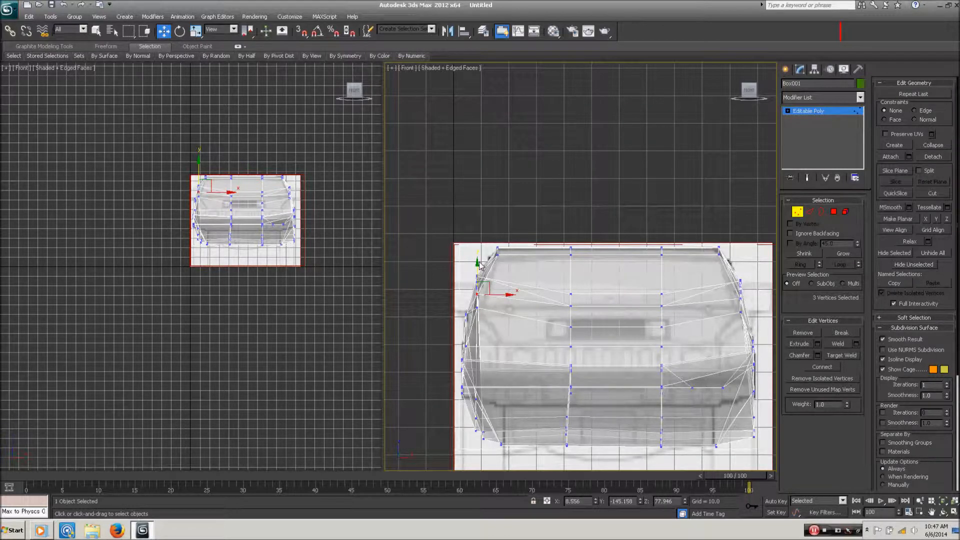
{"action": "left_click_drag", "start_coordinate": [474, 266], "coordinate": [474, 278]}
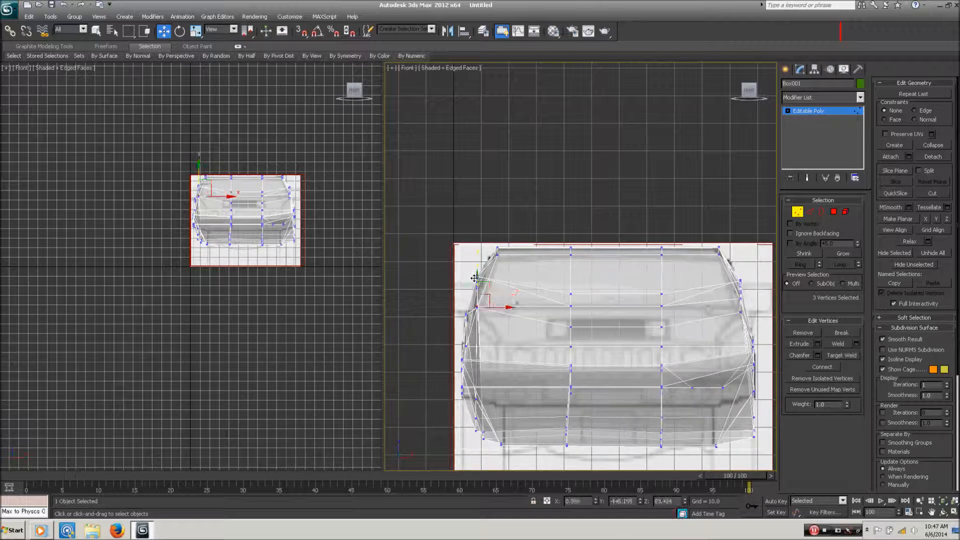
{"action": "left_click_drag", "start_coordinate": [730, 301], "coordinate": [739, 276]}
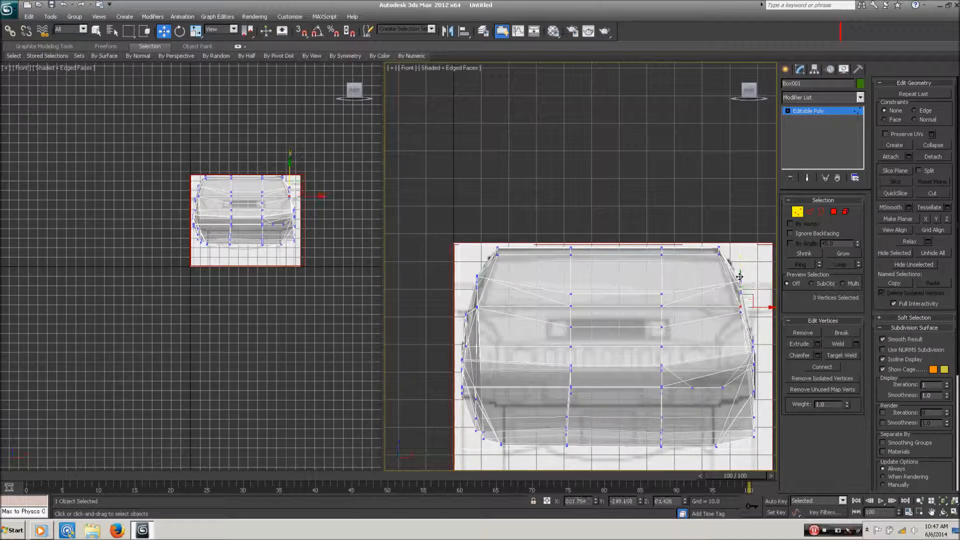
{"action": "left_click", "coordinate": [628, 359]}
- In the side view, raise the lower pair of middle windshield vertices toward the neighbouring vertices of that row
{"action": "middle_click_drag", "start_coordinate": [632, 350], "coordinate": [551, 356], "text": "alt"}
{"action": "middle_click_drag", "start_coordinate": [490, 351], "coordinate": [518, 357]}
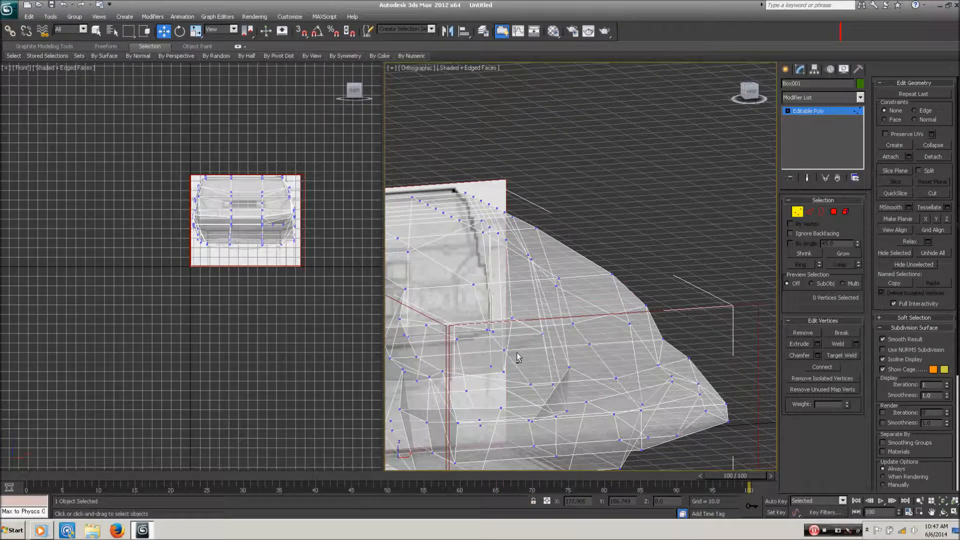
{"action": "left_click", "coordinate": [571, 324]}
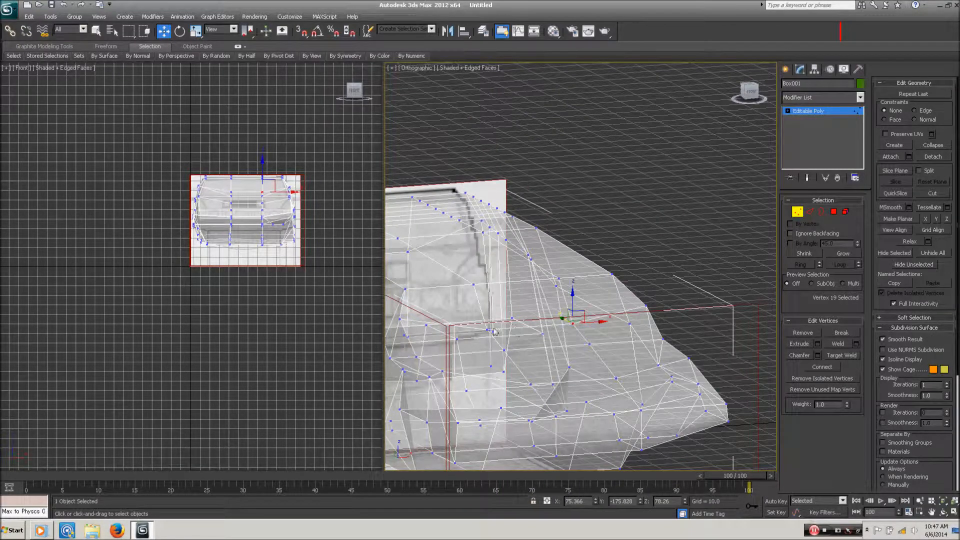
{"action": "middle_click_drag", "start_coordinate": [628, 336], "coordinate": [521, 330], "text": "alt"}
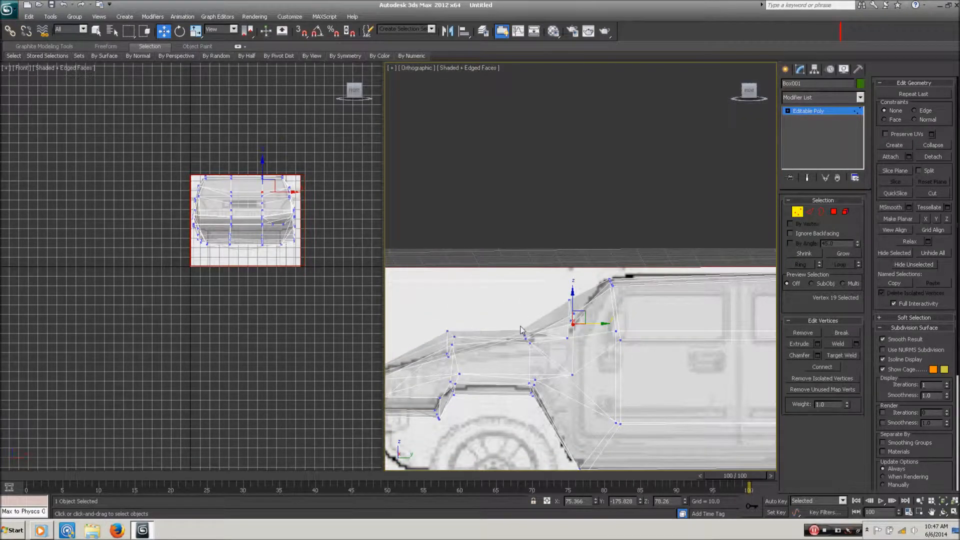
{"action": "key", "text": "r"}
{"action": "middle_click_drag", "start_coordinate": [529, 320], "coordinate": [675, 407]}
{"action": "scroll", "coordinate": [675, 407], "scroll_direction": "up", "scroll_amount": 4}
{"action": "scroll", "coordinate": [611, 401], "scroll_direction": "up", "scroll_amount": 3}
{"action": "middle_click_drag", "start_coordinate": [611, 401], "coordinate": [677, 401]}
{"action": "left_click_drag", "start_coordinate": [553, 364], "coordinate": [483, 340]}
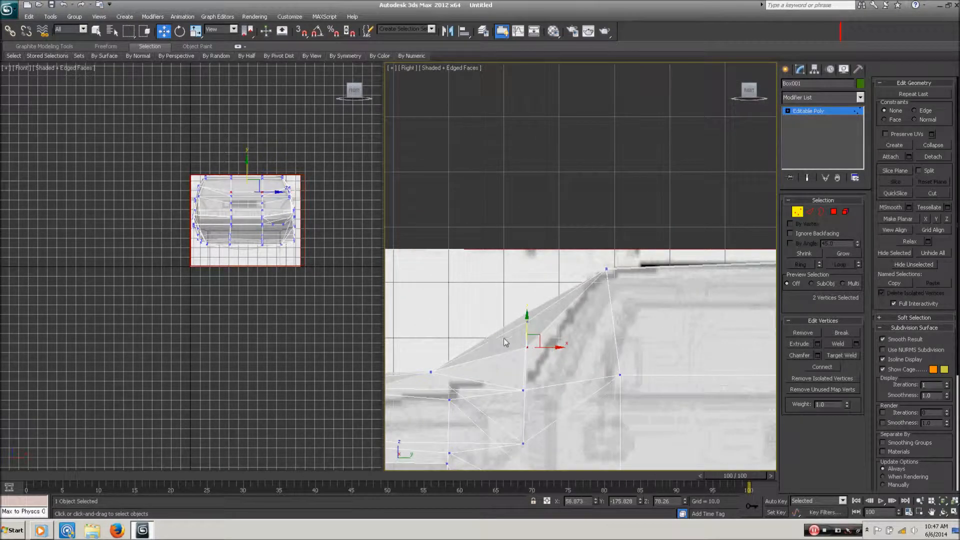
{"action": "left_click_drag", "start_coordinate": [527, 316], "coordinate": [526, 290]}
{"action": "left_click", "coordinate": [551, 338]}
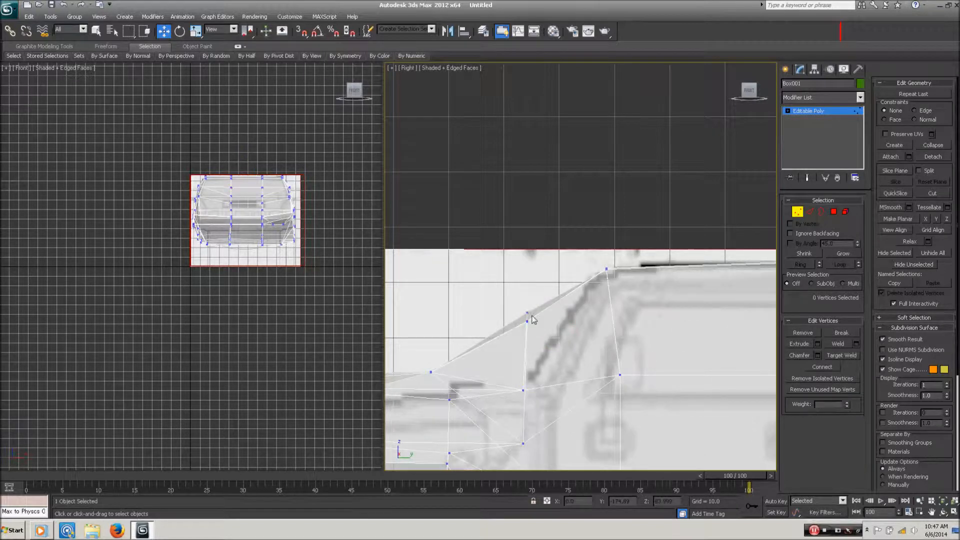
- Raise the lower windshield vertices level with the rest of their row and lower all four to the blueprint's windshield base
{"action": "left_click_drag", "start_coordinate": [515, 326], "coordinate": [536, 315]}
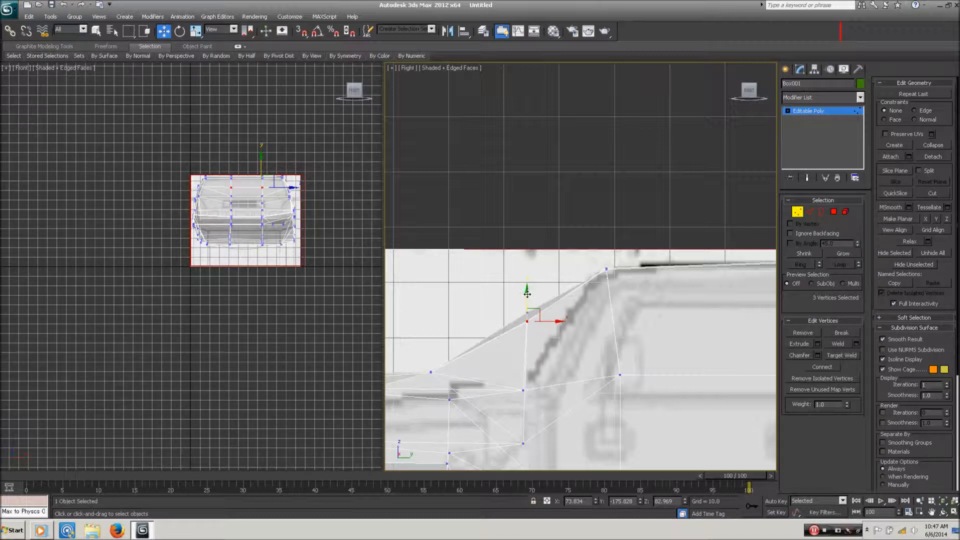
{"action": "left_click_drag", "start_coordinate": [527, 293], "coordinate": [527, 287]}
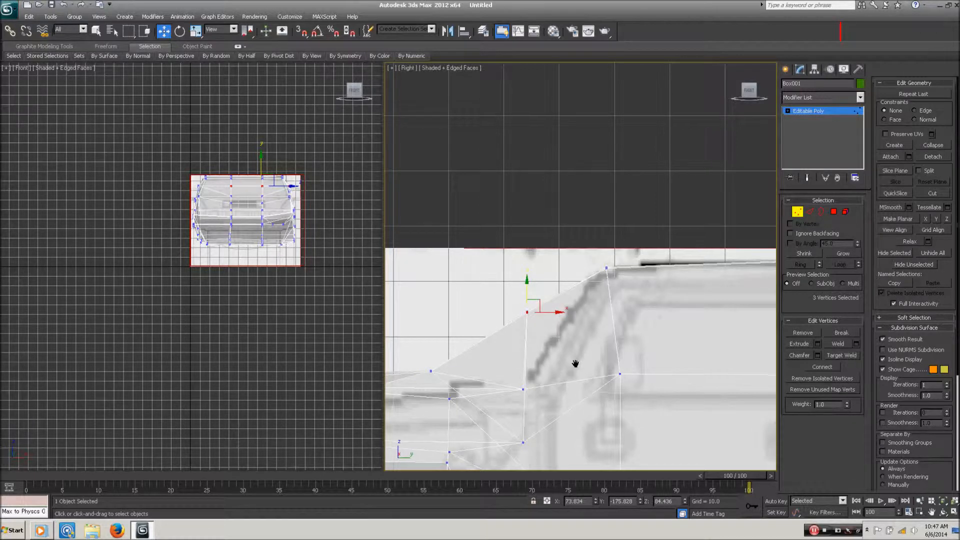
{"action": "middle_click_drag", "start_coordinate": [576, 368], "coordinate": [591, 337]}
{"action": "left_click_drag", "start_coordinate": [545, 293], "coordinate": [507, 247]}
{"action": "left_click_drag", "start_coordinate": [614, 320], "coordinate": [540, 316]}
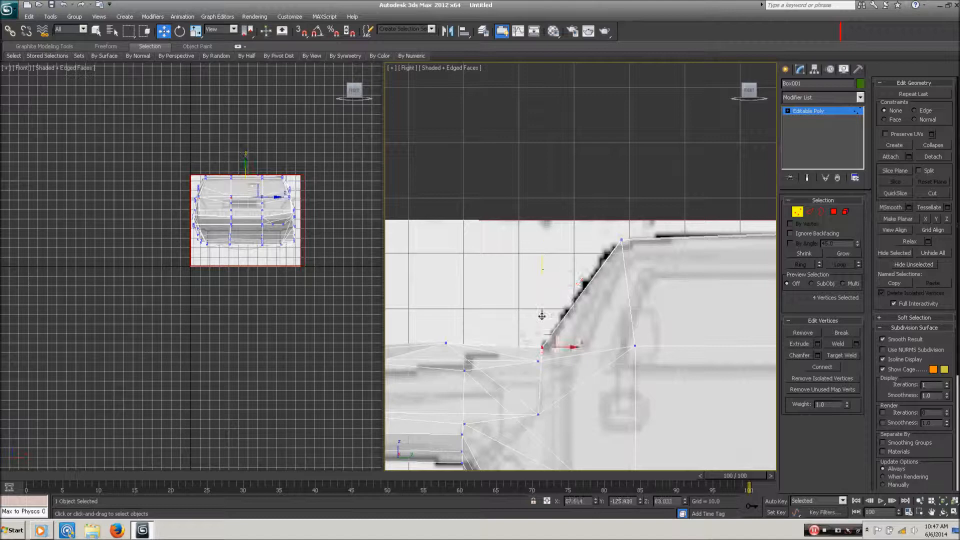
- Move the outer vertex just below the windshield base up to line up with the base row
{"action": "middle_click_drag", "start_coordinate": [560, 380], "coordinate": [624, 303]}
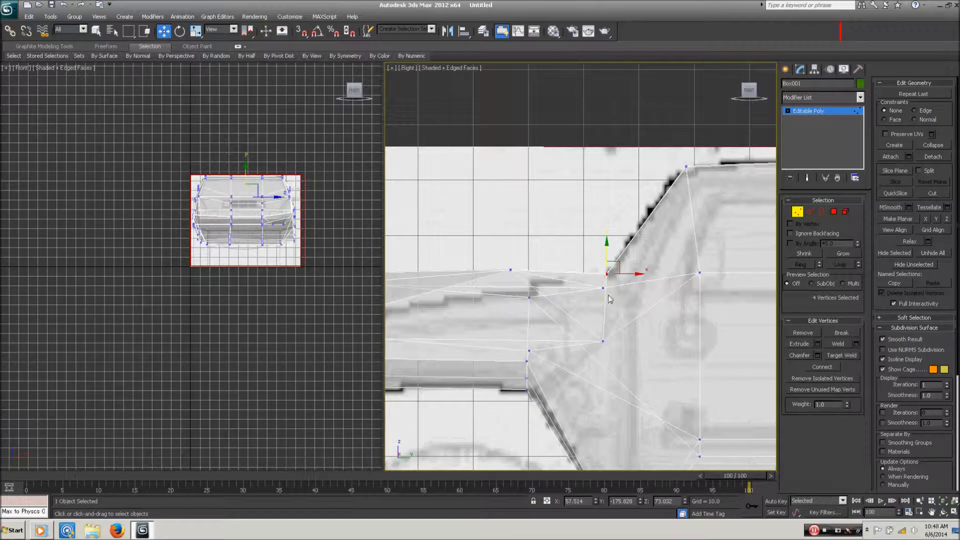
{"action": "mouse_move", "coordinate": [603, 288]}
{"action": "left_mouse_down"}
{"action": "mouse_move", "coordinate": [604, 277]}
{"action": "mouse_move", "coordinate": [592, 277]}
{"action": "mouse_move", "coordinate": [619, 277]}
{"action": "mouse_move", "coordinate": [611, 281]}
{"action": "left_mouse_up"}
{"action": "left_click", "coordinate": [642, 273]}
{"action": "middle_click_drag", "start_coordinate": [612, 322], "coordinate": [679, 276]}
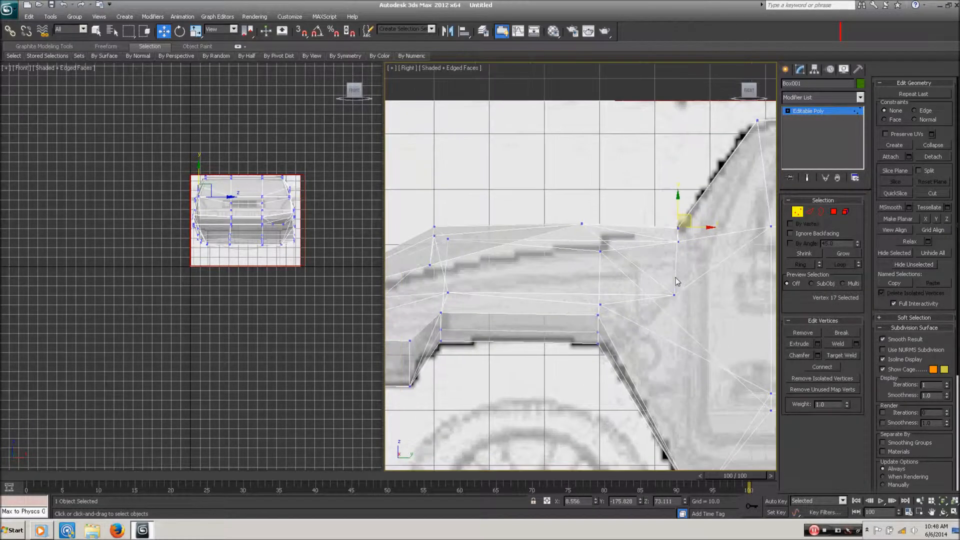
- Raise the two middle vertices of the hood's front bend row to the height of the outer ones
{"action": "scroll", "coordinate": [678, 277], "scroll_direction": "down", "scroll_amount": 2}
{"action": "middle_click_drag", "start_coordinate": [557, 275], "coordinate": [659, 275]}
{"action": "mouse_move", "coordinate": [552, 287]}
{"action": "middle_mouse_down", "text": "alt"}
{"action": "mouse_move", "coordinate": [585, 300]}
{"action": "mouse_move", "coordinate": [563, 304]}
{"action": "mouse_move", "coordinate": [556, 293]}
{"action": "middle_mouse_up", "text": "alt"}
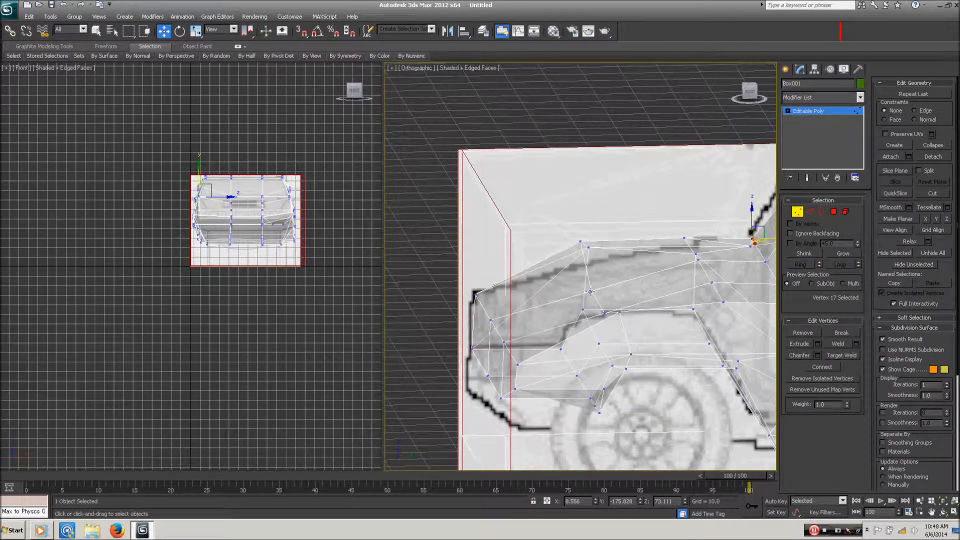
{"action": "key", "text": "shift+z"}
{"action": "key", "text": "shift+z"}
{"action": "key", "text": "shift+z"}
{"action": "middle_click_drag", "start_coordinate": [708, 376], "coordinate": [631, 325]}
{"action": "scroll", "coordinate": [633, 326], "scroll_direction": "up", "scroll_amount": 3}
{"action": "left_click_drag", "start_coordinate": [632, 328], "coordinate": [620, 265]}
{"action": "middle_click_drag", "start_coordinate": [620, 332], "coordinate": [778, 330], "text": "alt"}
{"action": "middle_click_drag", "start_coordinate": [720, 328], "coordinate": [616, 282], "text": "alt"}
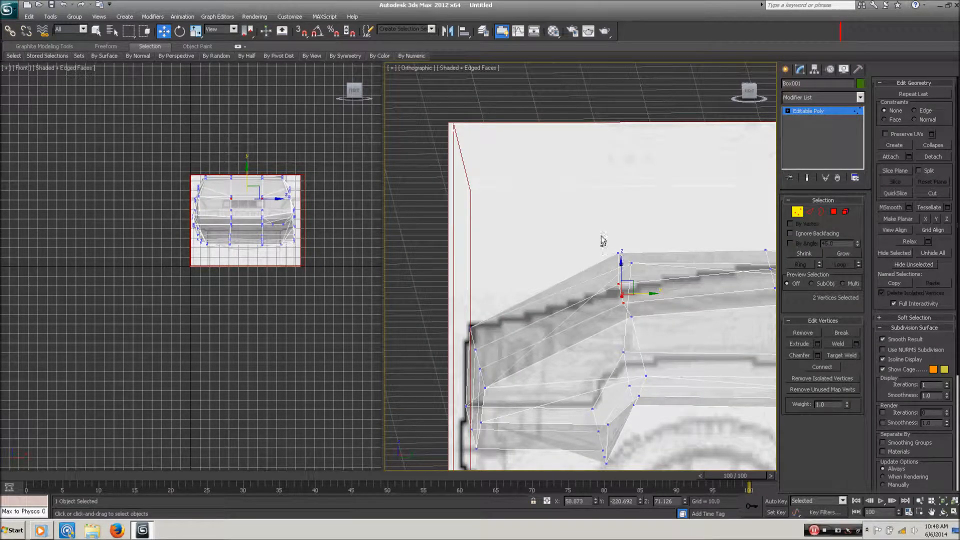
- Lower the outer vertex at the hood's front bend and fine-tune its height in the side view to match its neighbours
{"action": "left_click", "coordinate": [651, 251]}
{"action": "left_click", "coordinate": [619, 255]}
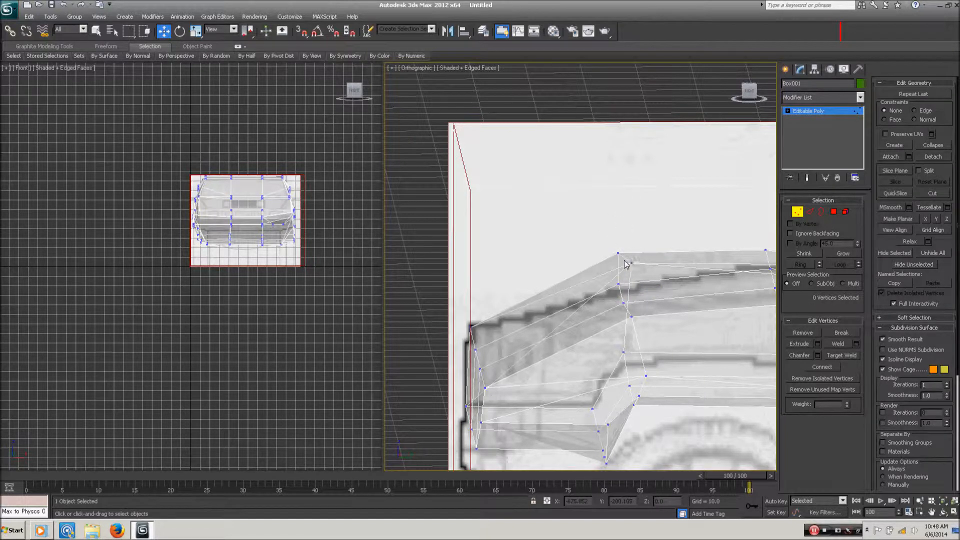
{"action": "left_click_drag", "start_coordinate": [619, 223], "coordinate": [618, 243]}
{"action": "key", "text": "r"}
{"action": "middle_click_drag", "start_coordinate": [576, 313], "coordinate": [695, 379]}
{"action": "scroll", "coordinate": [694, 378], "scroll_direction": "up", "scroll_amount": 5}
{"action": "middle_click_drag", "start_coordinate": [604, 382], "coordinate": [694, 345]}
{"action": "scroll", "coordinate": [694, 345], "scroll_direction": "up", "scroll_amount": 2}
{"action": "scroll", "coordinate": [694, 344], "scroll_direction": "up", "scroll_amount": 2}
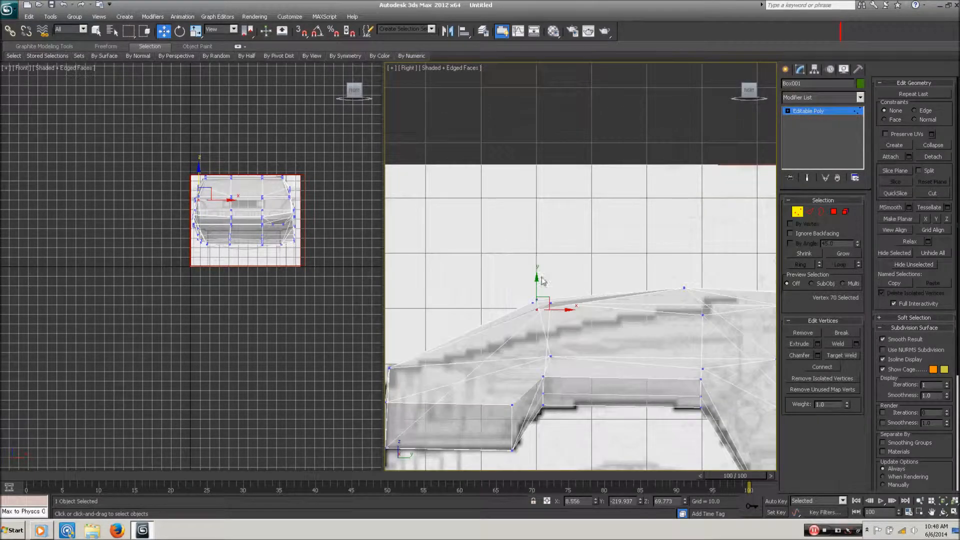
{"action": "left_click_drag", "start_coordinate": [537, 279], "coordinate": [538, 270]}
{"action": "left_click", "coordinate": [556, 309]}
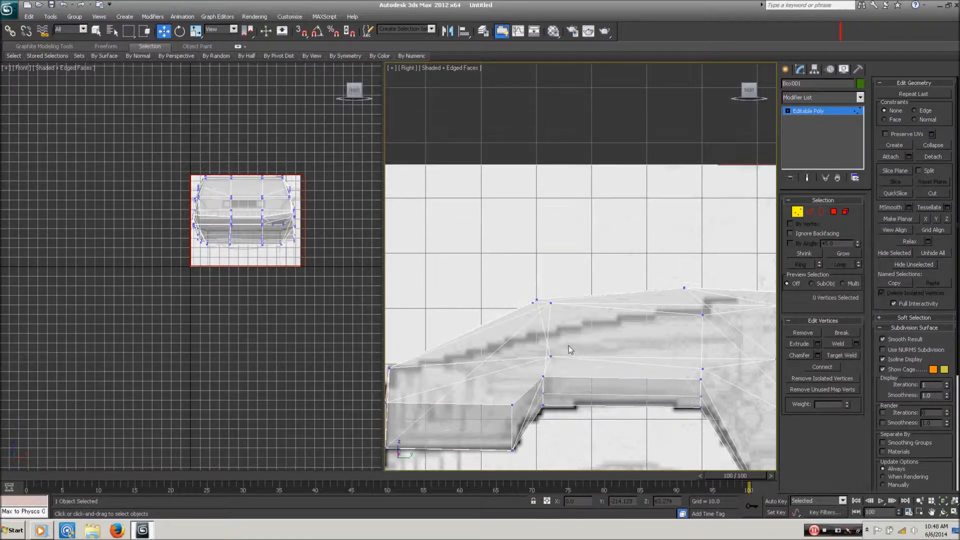
- Examine the reshaped hood and windshield area from the side, from above and from the front against the blueprints
{"action": "middle_click_drag", "start_coordinate": [537, 325], "coordinate": [569, 356], "text": "alt"}
{"action": "scroll", "coordinate": [561, 361], "scroll_direction": "down", "scroll_amount": 3}
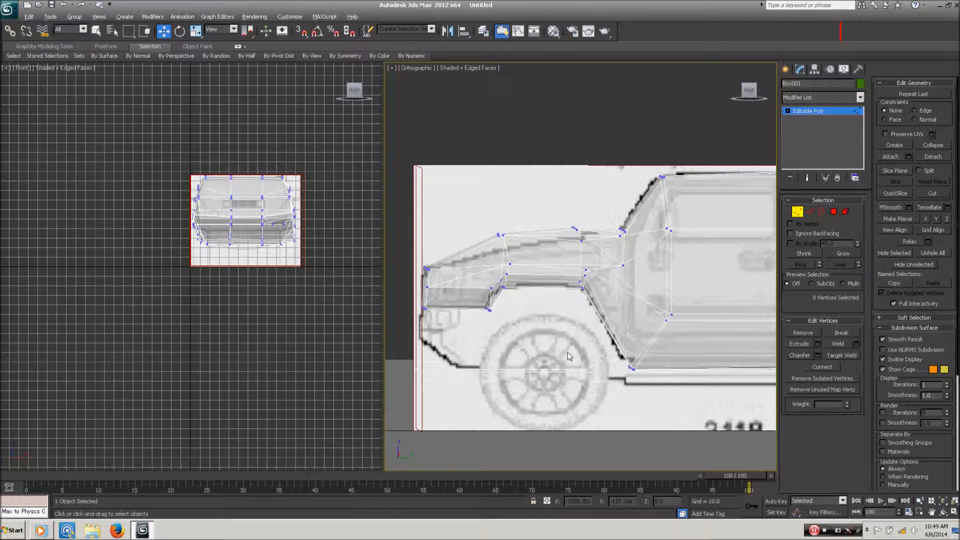
{"action": "middle_click_drag", "start_coordinate": [513, 311], "coordinate": [584, 350], "text": "alt"}
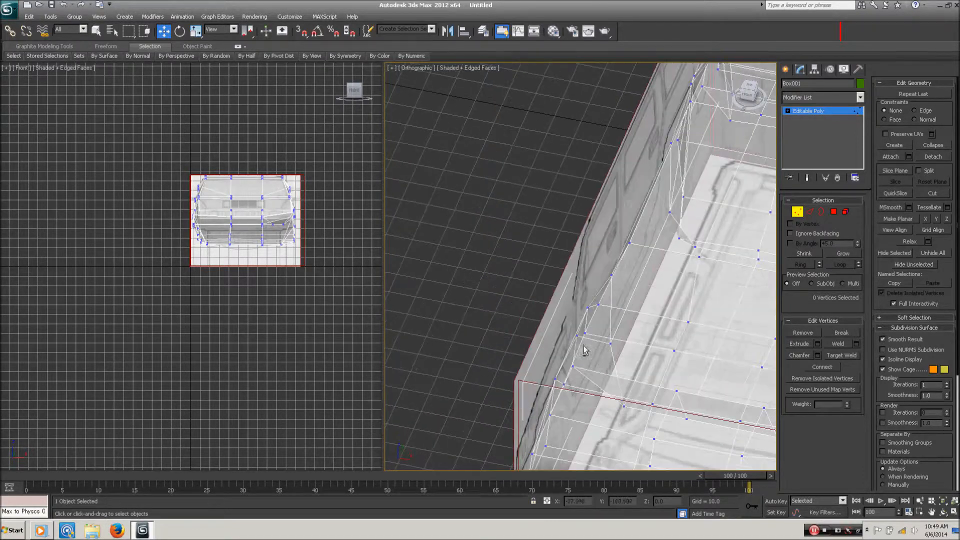
{"action": "middle_click_drag", "start_coordinate": [655, 387], "coordinate": [320, 186]}
{"action": "middle_click_drag", "start_coordinate": [490, 289], "coordinate": [649, 330], "text": "alt"}
{"action": "middle_click_drag", "start_coordinate": [601, 247], "coordinate": [603, 245], "text": "alt"}
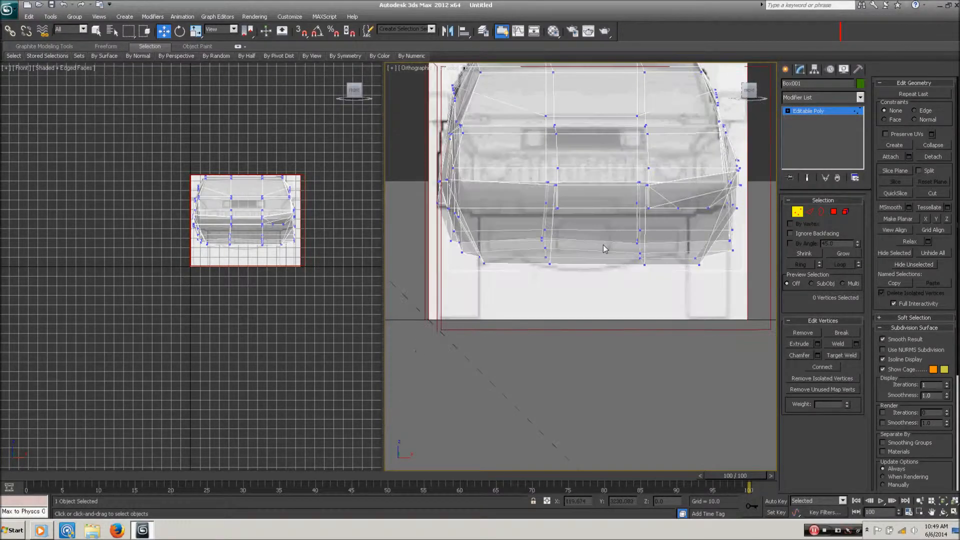
{"action": "key", "text": "f"}
{"action": "scroll", "coordinate": [553, 317], "scroll_direction": "up", "scroll_amount": 6}
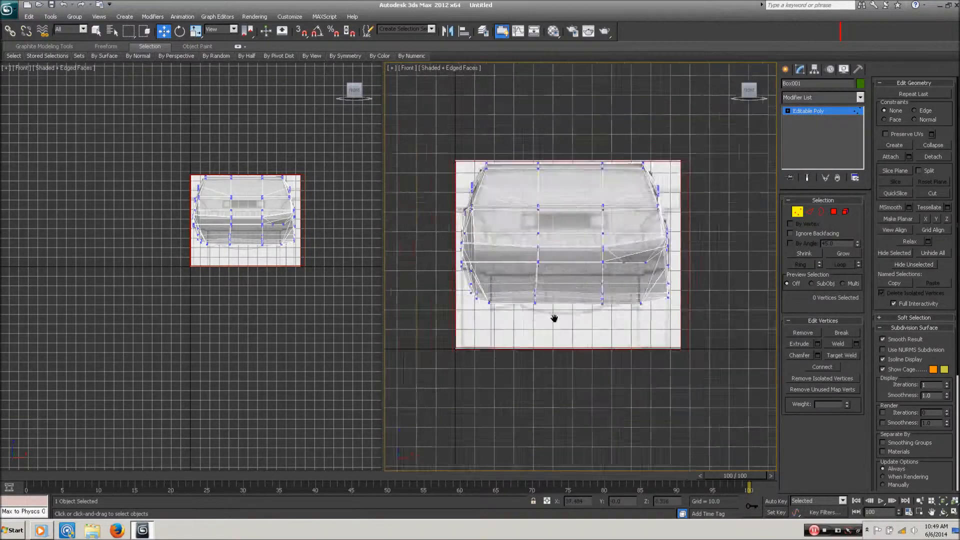
{"action": "middle_click_drag", "start_coordinate": [595, 337], "coordinate": [603, 368]}
{"action": "scroll", "coordinate": [603, 368], "scroll_direction": "up", "scroll_amount": 2}
{"action": "scroll", "coordinate": [603, 368], "scroll_direction": "down", "scroll_amount": 2}
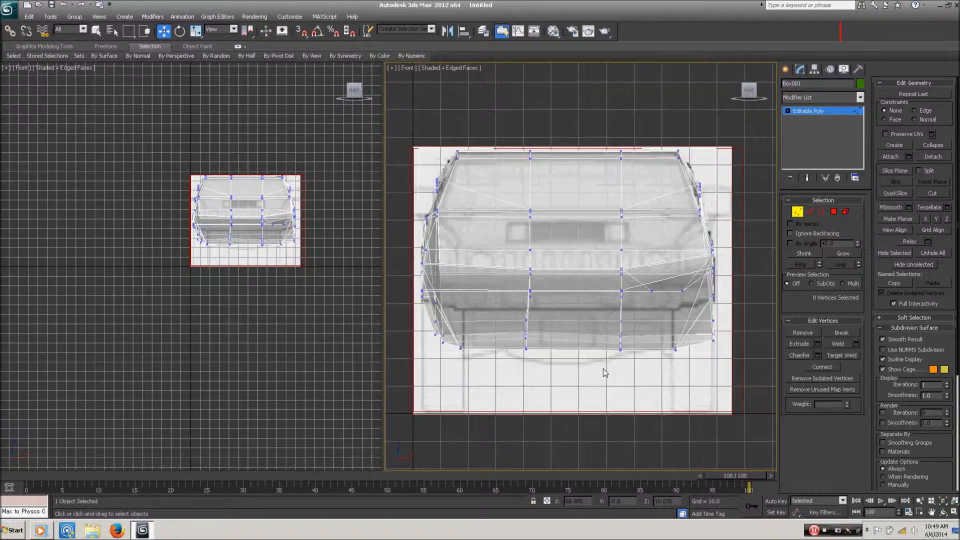
{"action": "middle_click_drag", "start_coordinate": [546, 347], "coordinate": [579, 361]}
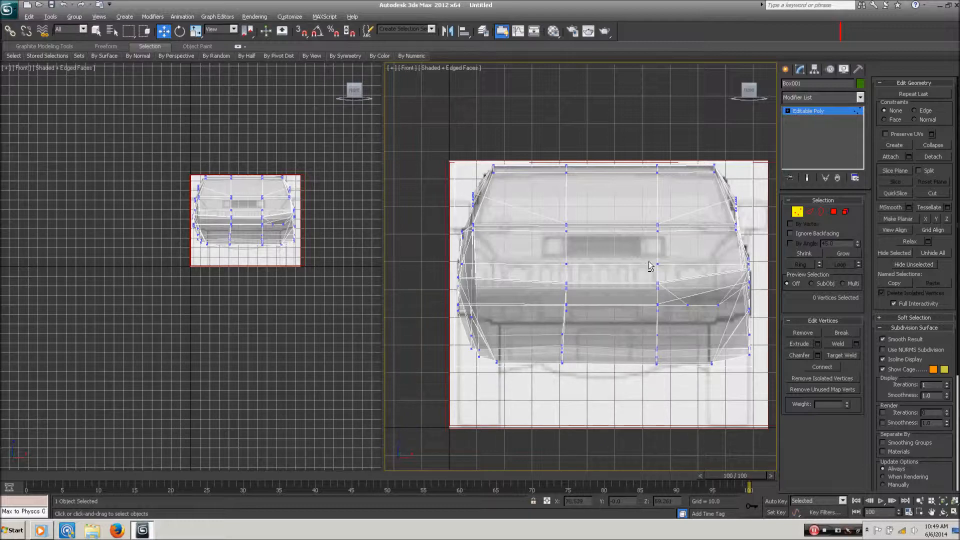
- Turn off the see-through display and pull the outer vertex beside the windshield-base corner inward toward the hood
{"action": "mouse_move", "coordinate": [648, 261]}
{"action": "middle_mouse_down", "text": "alt"}
{"action": "mouse_move", "coordinate": [625, 283]}
{"action": "mouse_move", "coordinate": [608, 268]}
{"action": "mouse_move", "coordinate": [570, 279]}
{"action": "mouse_move", "coordinate": [557, 266]}
{"action": "mouse_move", "coordinate": [701, 268]}
{"action": "mouse_move", "coordinate": [649, 270]}
{"action": "mouse_move", "coordinate": [680, 265]}
{"action": "mouse_move", "coordinate": [686, 217]}
{"action": "mouse_move", "coordinate": [661, 200]}
{"action": "mouse_move", "coordinate": [652, 196]}
{"action": "mouse_move", "coordinate": [667, 211]}
{"action": "mouse_move", "coordinate": [655, 275]}
{"action": "mouse_move", "coordinate": [609, 298]}
{"action": "mouse_move", "coordinate": [623, 299]}
{"action": "middle_mouse_up", "text": "alt"}
{"action": "key", "text": "alt+x"}
{"action": "scroll", "coordinate": [590, 333], "scroll_direction": "up", "scroll_amount": 5}
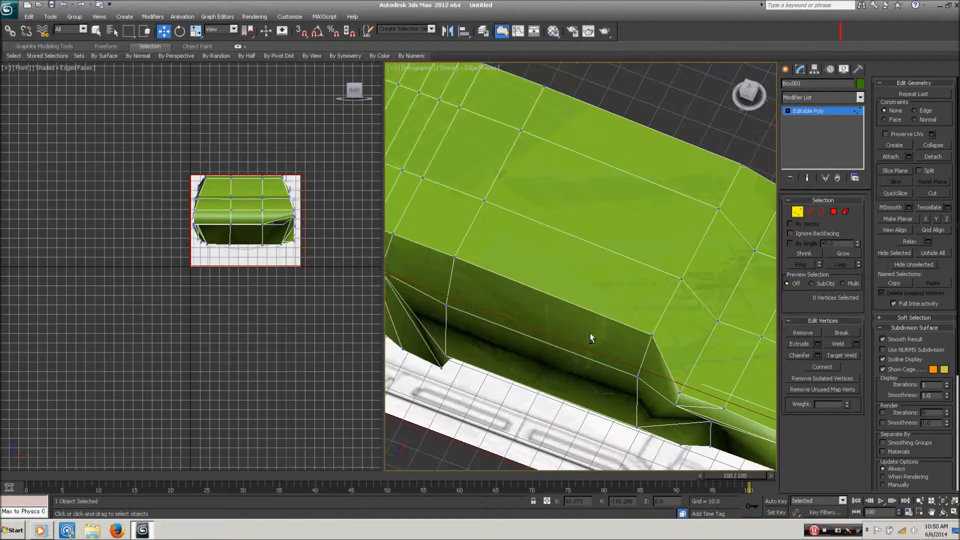
{"action": "middle_click_drag", "start_coordinate": [590, 333], "coordinate": [590, 353], "text": "alt"}
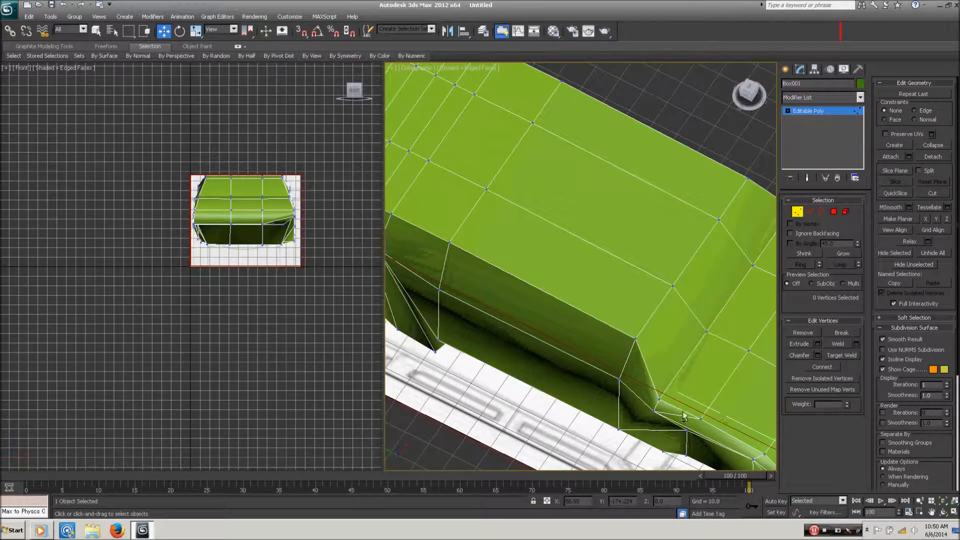
{"action": "left_click", "coordinate": [655, 410]}
{"action": "middle_click_drag", "start_coordinate": [655, 410], "coordinate": [594, 327], "text": "alt"}
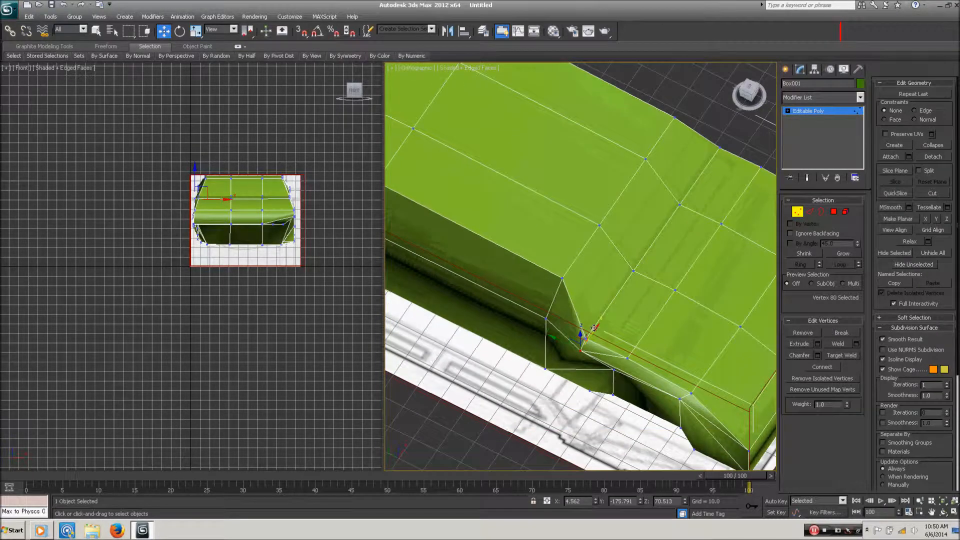
{"action": "left_click_drag", "start_coordinate": [594, 327], "coordinate": [598, 323]}
{"action": "middle_click_drag", "start_coordinate": [702, 426], "coordinate": [646, 374], "text": "alt"}
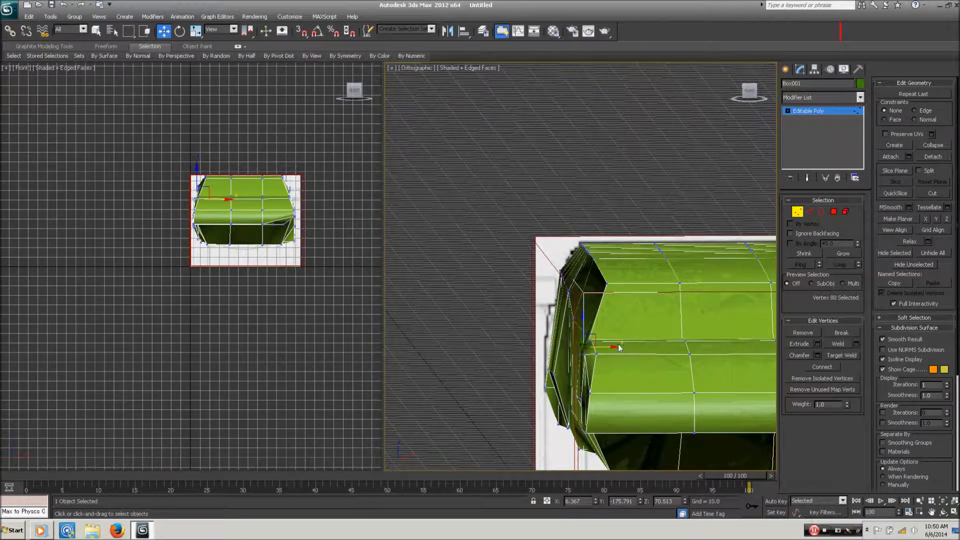
{"action": "left_click_drag", "start_coordinate": [617, 347], "coordinate": [619, 347]}
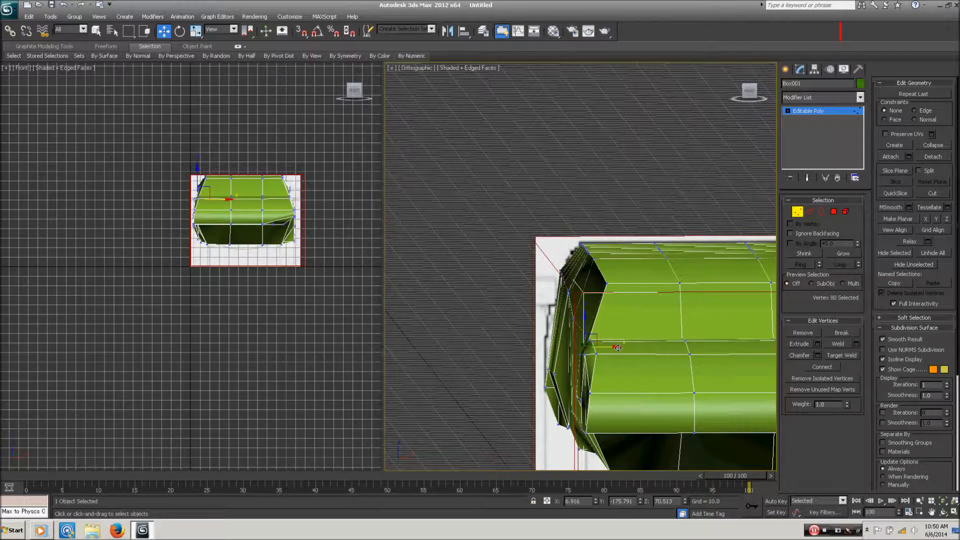
- With see-through display on, nudge the same corner vertex and the side vertex just below it slightly further inward
{"action": "key", "text": "alt+x"}
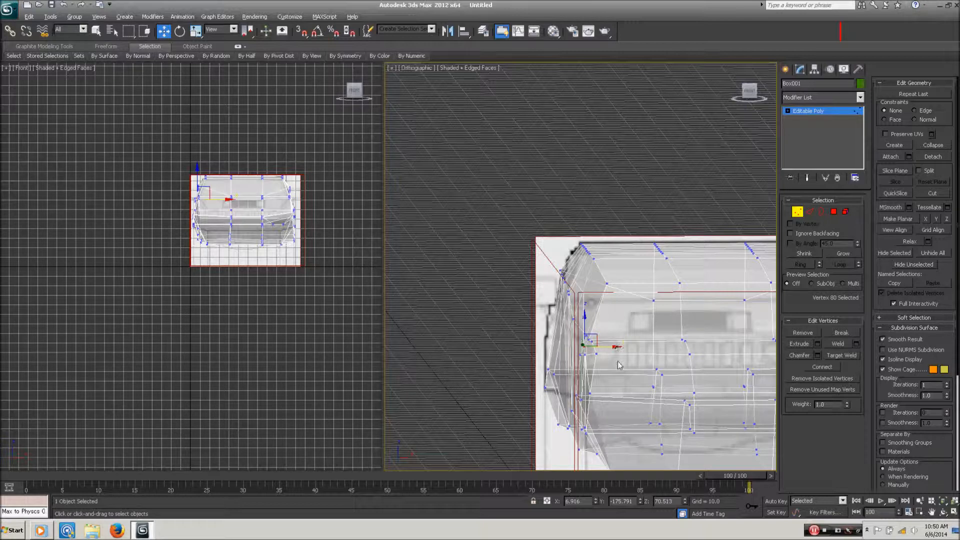
{"action": "scroll", "coordinate": [601, 322], "scroll_direction": "up", "scroll_amount": 5}
{"action": "middle_click_drag", "start_coordinate": [601, 322], "coordinate": [616, 339]}
{"action": "middle_click_drag", "start_coordinate": [641, 400], "coordinate": [639, 332]}
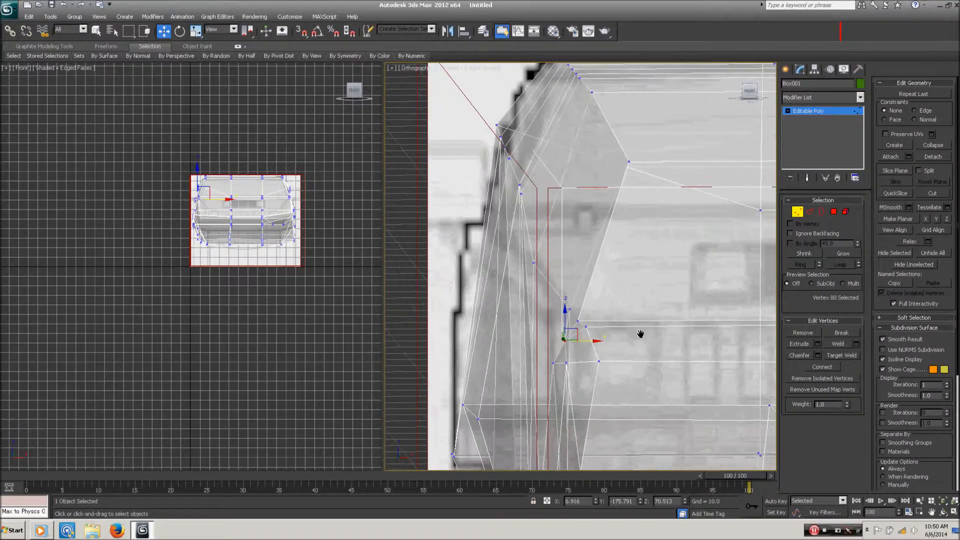
{"action": "left_click_drag", "start_coordinate": [595, 342], "coordinate": [600, 342]}
{"action": "left_click_drag", "start_coordinate": [571, 372], "coordinate": [529, 352]}
{"action": "left_click_drag", "start_coordinate": [592, 364], "coordinate": [598, 363]}
{"action": "left_click", "coordinate": [640, 378]}
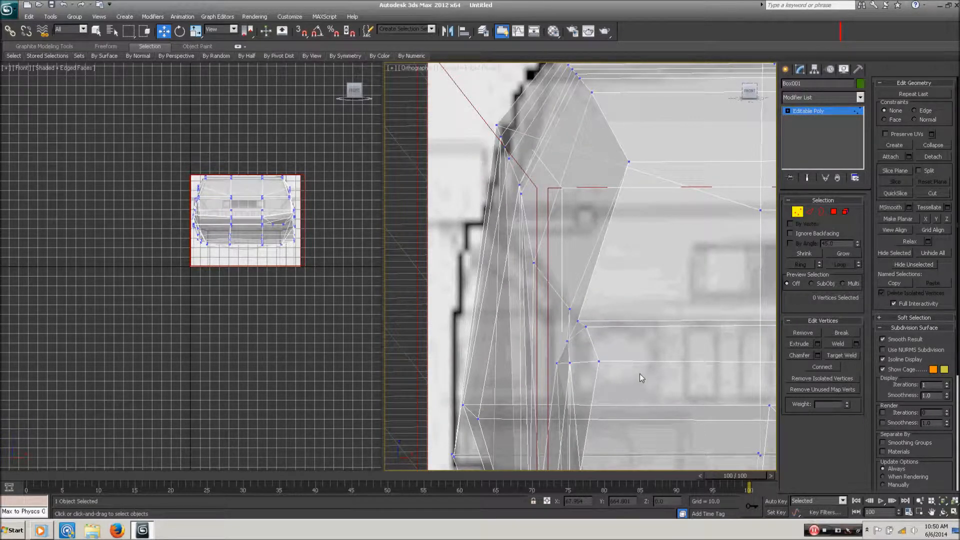
- Examine the solid-shaded side of the body and its wheel arches, checking the vertices around the lower arch corner
{"action": "key", "text": "alt+x"}
{"action": "mouse_move", "coordinate": [640, 373]}
{"action": "middle_mouse_down", "text": "alt"}
{"action": "mouse_move", "coordinate": [676, 375]}
{"action": "mouse_move", "coordinate": [486, 328]}
{"action": "mouse_move", "coordinate": [652, 350]}
{"action": "middle_mouse_up", "text": "alt"}
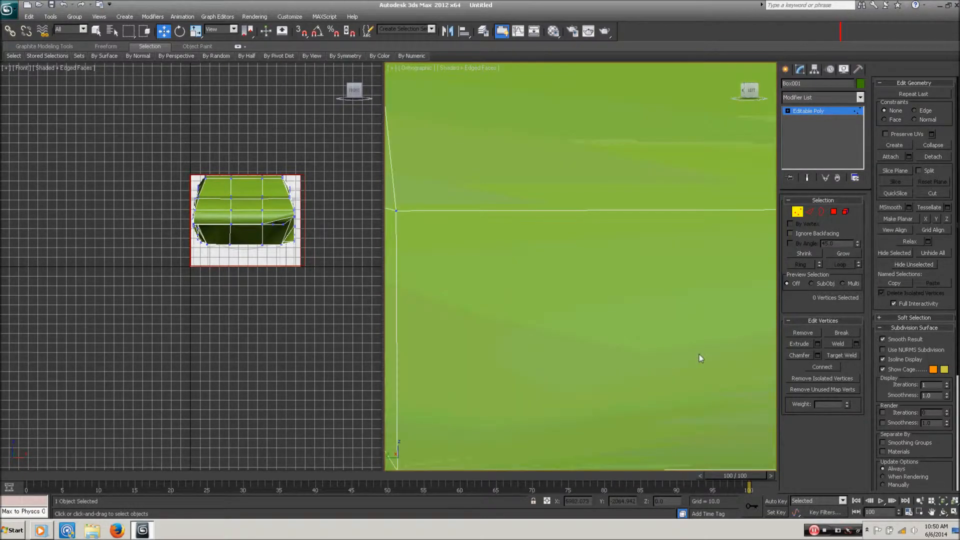
{"action": "scroll", "coordinate": [699, 354], "scroll_direction": "down", "scroll_amount": 6}
{"action": "middle_click_drag", "start_coordinate": [709, 354], "coordinate": [491, 370]}
{"action": "middle_click_drag", "start_coordinate": [561, 370], "coordinate": [579, 332], "text": "alt"}
{"action": "left_click", "coordinate": [599, 322]}
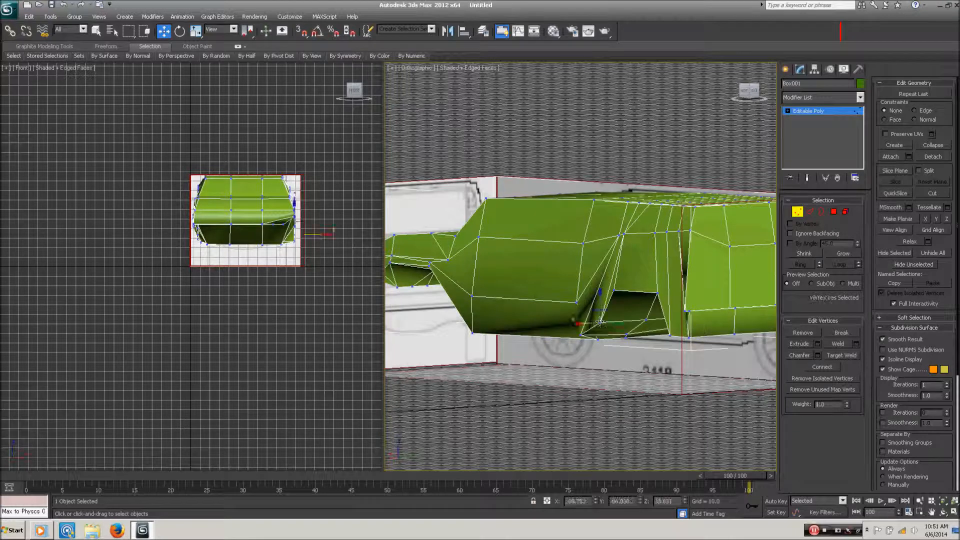
{"action": "left_click", "coordinate": [579, 335]}
{"action": "middle_click_drag", "start_coordinate": [737, 374], "coordinate": [773, 374], "text": "alt"}
{"action": "left_click", "coordinate": [590, 371]}
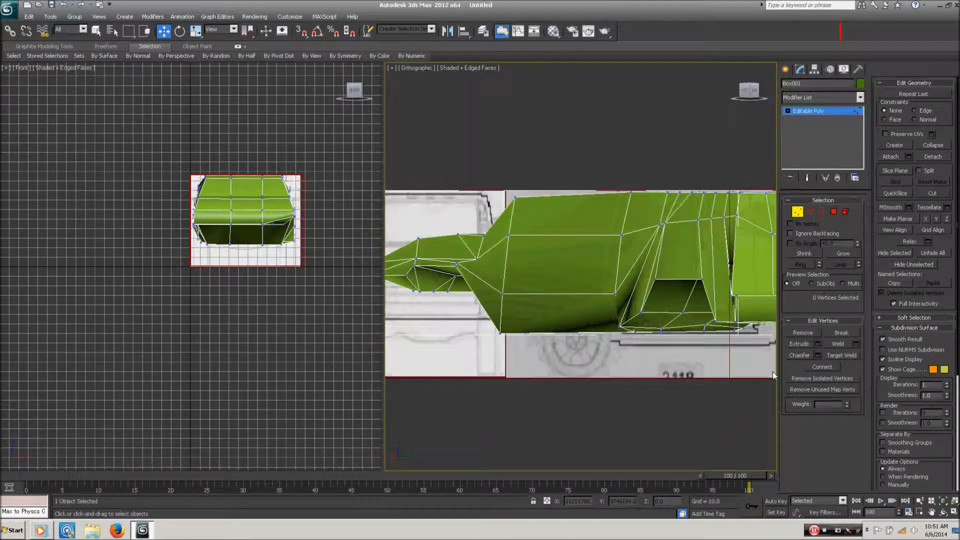
- Check the vertices at the rear wheel arch's front lower corner against the side blueprint and in the solid-shaded body
{"action": "key", "text": "alt+x"}
{"action": "middle_click_drag", "start_coordinate": [644, 355], "coordinate": [671, 356], "text": "alt"}
{"action": "key", "text": "r"}
{"action": "middle_click_drag", "start_coordinate": [561, 330], "coordinate": [529, 384]}
{"action": "scroll", "coordinate": [515, 385], "scroll_direction": "up", "scroll_amount": 6}
{"action": "middle_click_drag", "start_coordinate": [452, 378], "coordinate": [845, 369]}
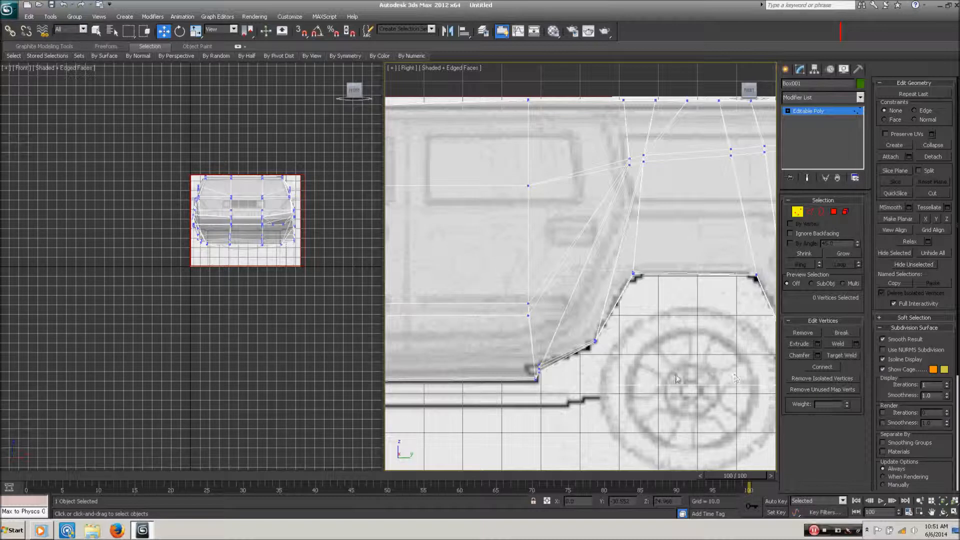
{"action": "left_click_drag", "start_coordinate": [623, 363], "coordinate": [585, 325]}
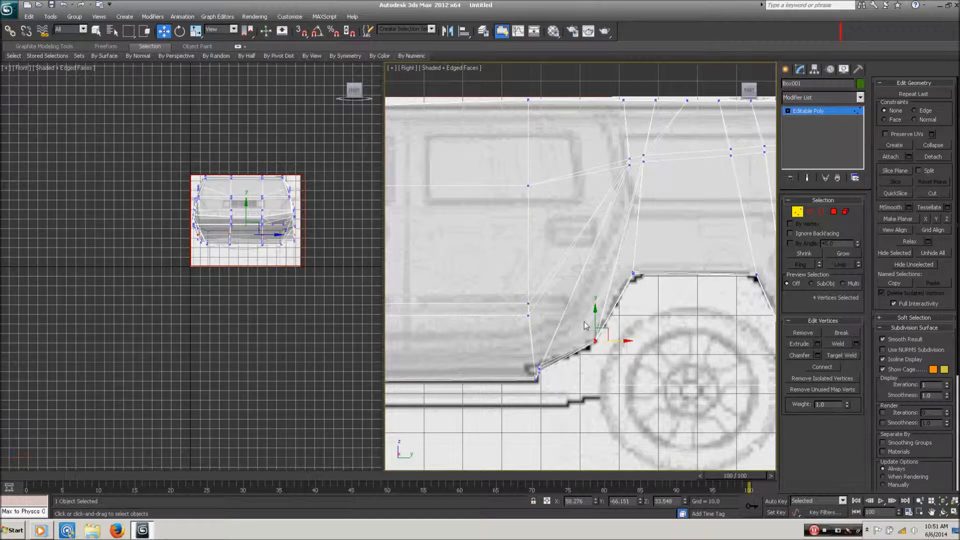
{"action": "left_click", "coordinate": [678, 407]}
{"action": "middle_click_drag", "start_coordinate": [626, 386], "coordinate": [688, 396], "text": "alt"}
{"action": "key", "text": "alt+x"}
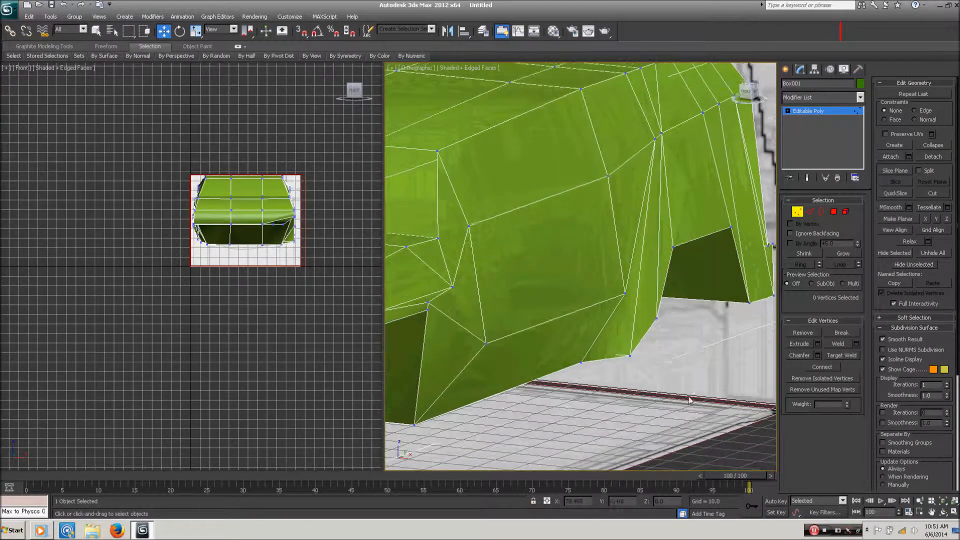
- Pull the lower vertex at the rear wheel arch's front corner inward toward the body and turn on see-through display
{"action": "left_click", "coordinate": [628, 356]}
{"action": "key", "text": "alt+x"}
{"action": "middle_click_drag", "start_coordinate": [652, 409], "coordinate": [662, 383], "text": "alt"}
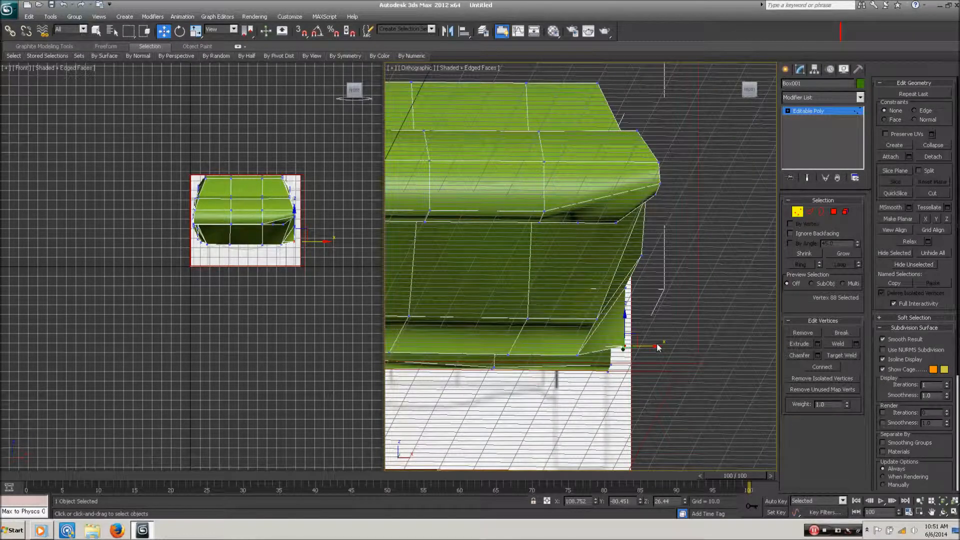
{"action": "left_click_drag", "start_coordinate": [657, 346], "coordinate": [614, 345]}
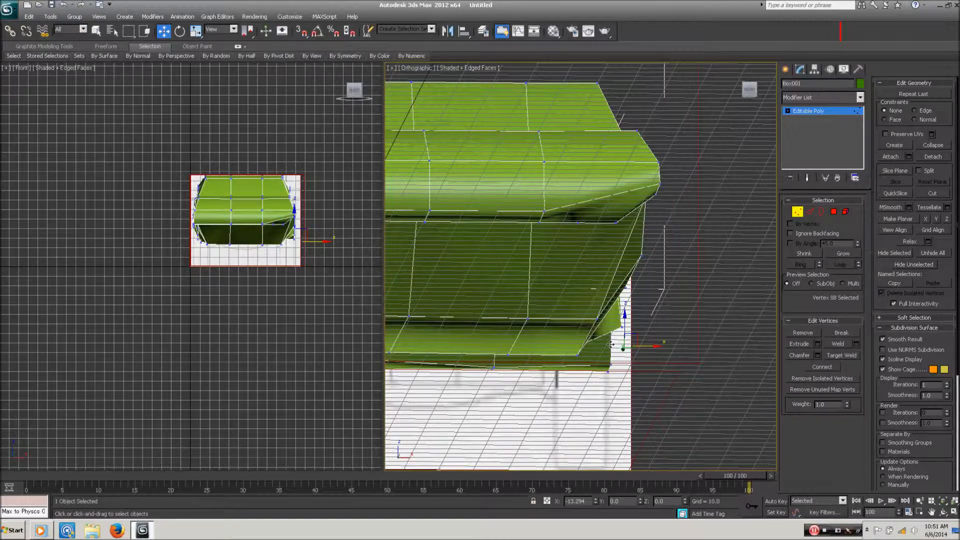
{"action": "key", "text": "alt+x"}
{"action": "left_click_drag", "start_coordinate": [612, 344], "coordinate": [612, 344]}
- Move the outer vertex just above that arch corner inward, fine-tuning its sideways position against the front blueprint
{"action": "left_click", "coordinate": [628, 335]}
{"action": "left_click", "coordinate": [622, 327]}
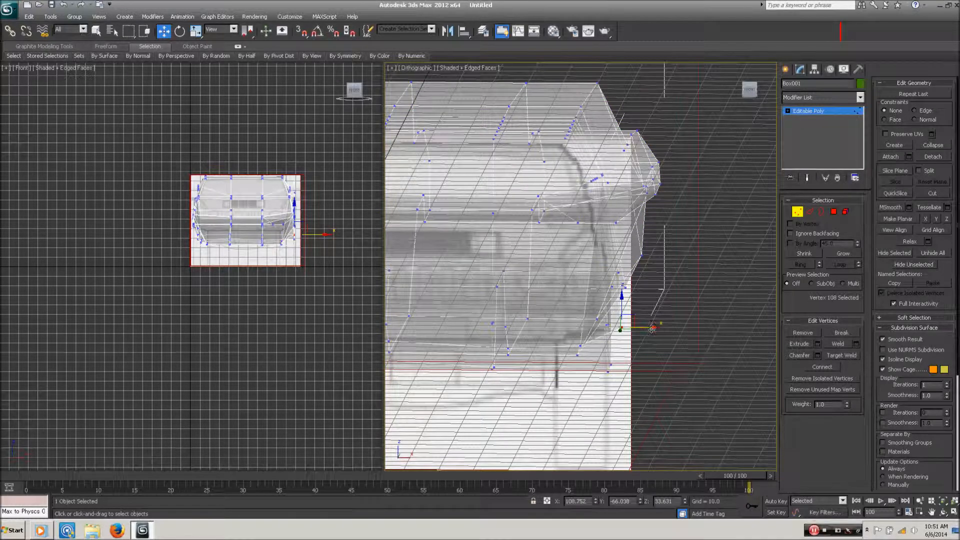
{"action": "left_click_drag", "start_coordinate": [622, 329], "coordinate": [605, 329]}
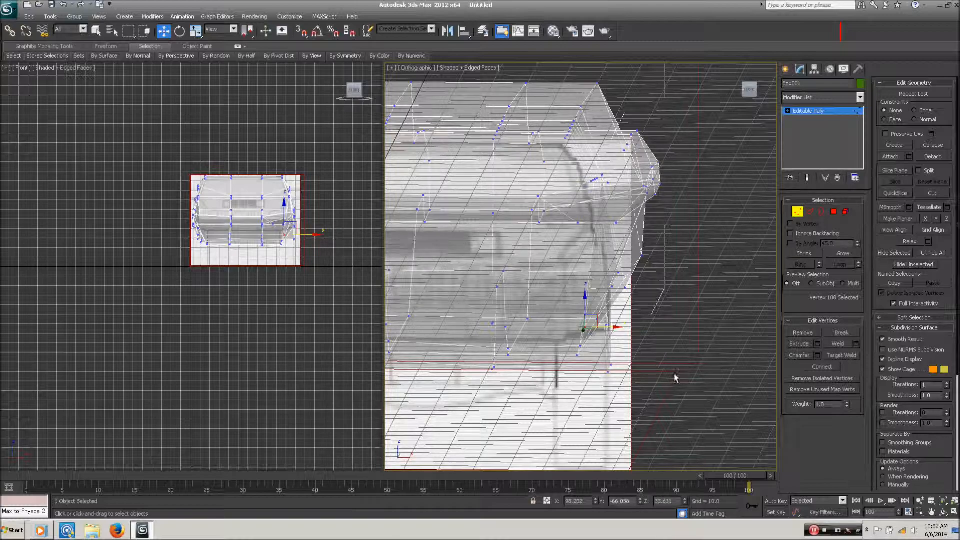
{"action": "middle_click_drag", "start_coordinate": [638, 388], "coordinate": [478, 373], "text": "alt"}
{"action": "left_click_drag", "start_coordinate": [557, 326], "coordinate": [539, 327]}
{"action": "middle_click_drag", "start_coordinate": [539, 327], "coordinate": [718, 334], "text": "alt"}
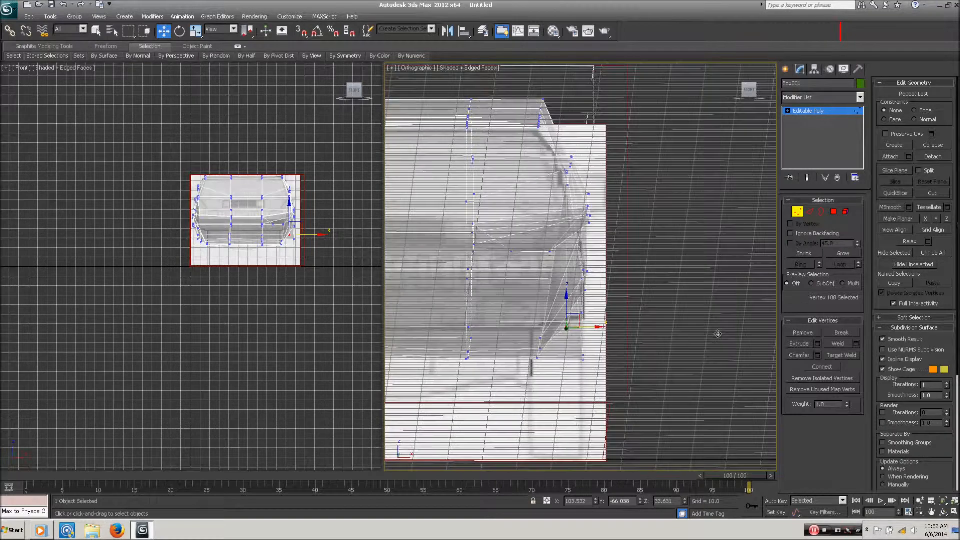
- Shift the lower arch-corner vertex outward by about 6 units, raise it slightly and slide it toward the rear wheel
{"action": "left_click", "coordinate": [540, 349]}
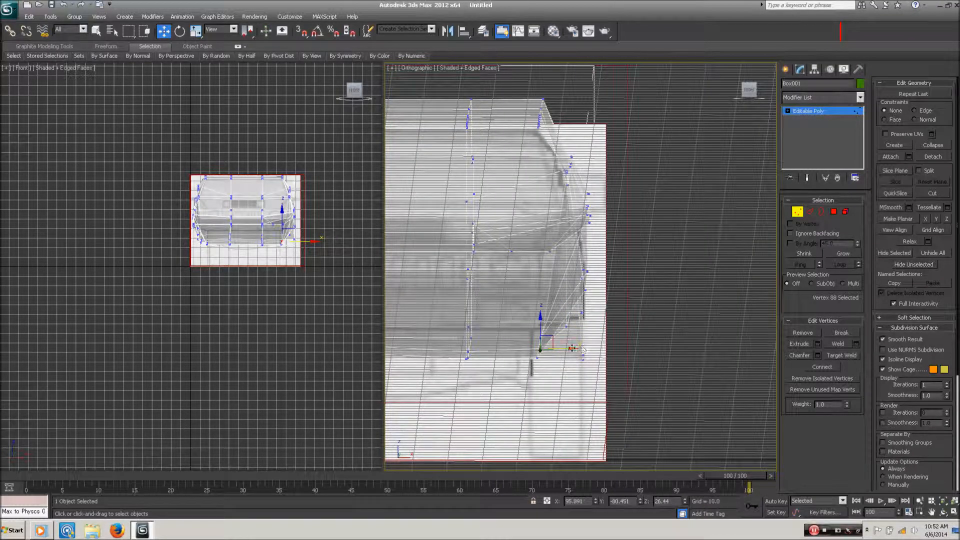
{"action": "left_click_drag", "start_coordinate": [575, 348], "coordinate": [602, 349]}
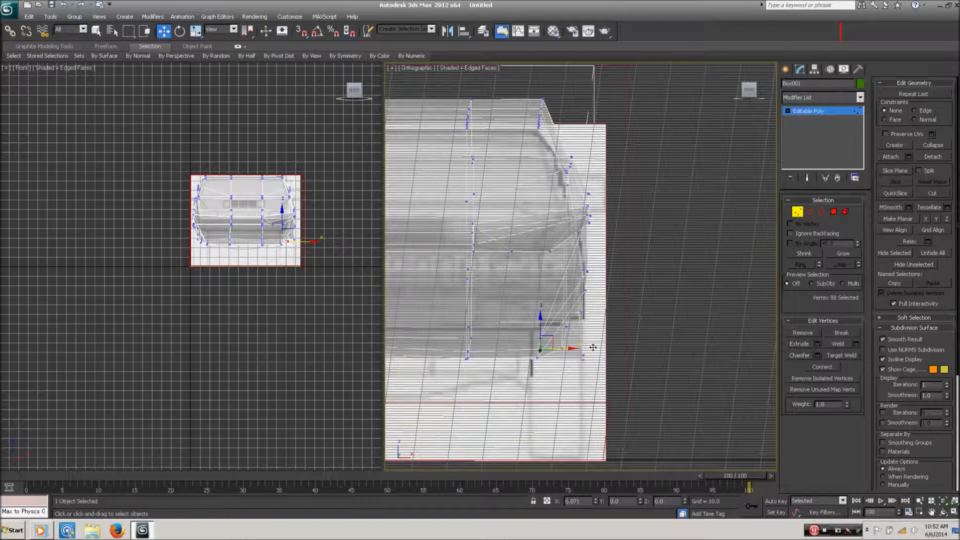
{"action": "scroll", "coordinate": [617, 370], "scroll_direction": "up", "scroll_amount": 3}
{"action": "middle_click_drag", "start_coordinate": [618, 370], "coordinate": [517, 345], "text": "alt"}
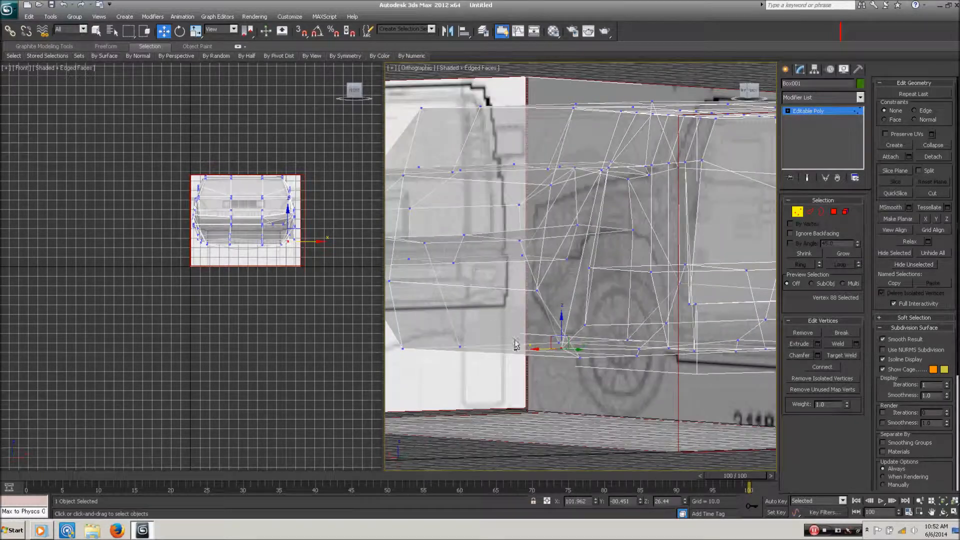
{"action": "left_click_drag", "start_coordinate": [562, 315], "coordinate": [561, 302]}
{"action": "middle_click_drag", "start_coordinate": [600, 360], "coordinate": [654, 356], "text": "alt"}
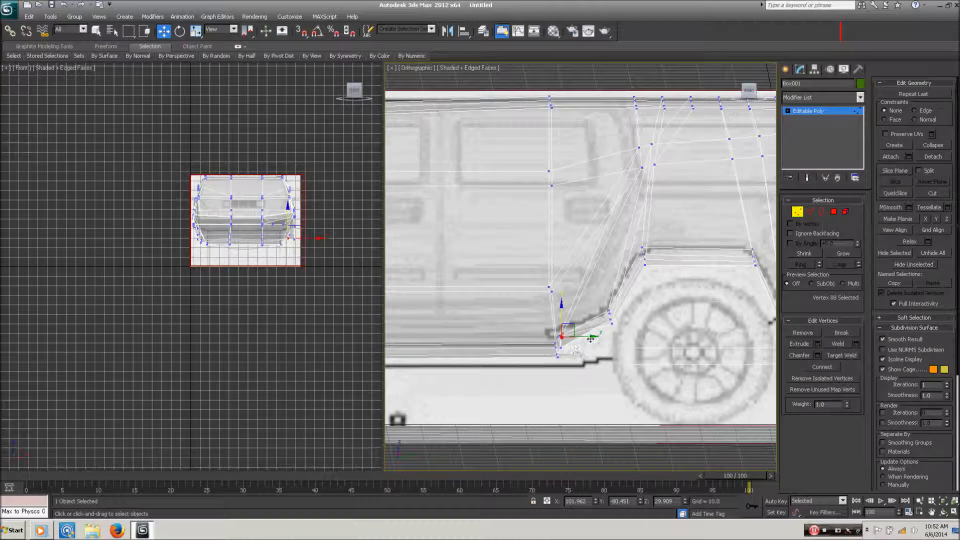
{"action": "left_click_drag", "start_coordinate": [594, 336], "coordinate": [628, 337]}
{"action": "middle_click_drag", "start_coordinate": [601, 358], "coordinate": [686, 356], "text": "alt"}
- In the front view, select the outermost lower corner vertices and try to shift them inward toward the blueprint outline
{"action": "key", "text": "f"}
{"action": "middle_click_drag", "start_coordinate": [590, 333], "coordinate": [516, 405]}
{"action": "scroll", "coordinate": [537, 403], "scroll_direction": "up", "scroll_amount": 8}
{"action": "middle_click_drag", "start_coordinate": [623, 404], "coordinate": [600, 376]}
{"action": "scroll", "coordinate": [554, 340], "scroll_direction": "up", "scroll_amount": 2}
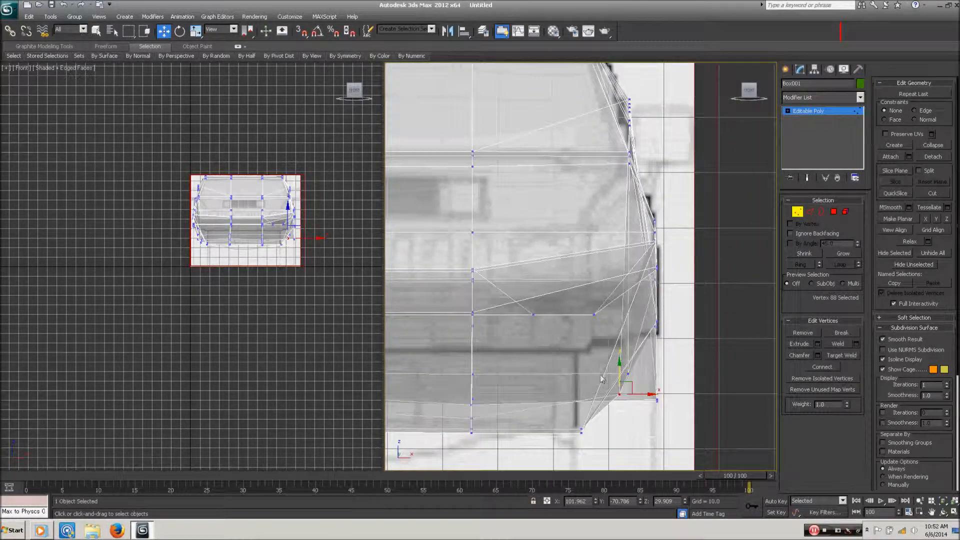
{"action": "left_click_drag", "start_coordinate": [661, 410], "coordinate": [685, 401]}
{"action": "mouse_move", "coordinate": [689, 400]}
{"action": "left_mouse_down"}
{"action": "mouse_move", "coordinate": [672, 400]}
{"action": "mouse_move", "coordinate": [682, 400]}
{"action": "left_mouse_up"}
- Undo the recent moves of the outer side vertices and the outward and upward adjustments of the arch-corner vertex
{"action": "key", "text": "ctrl+z"}
{"action": "key", "text": "ctrl+z"}
{"action": "key", "text": "ctrl+z"}
{"action": "key", "text": "ctrl+z"}
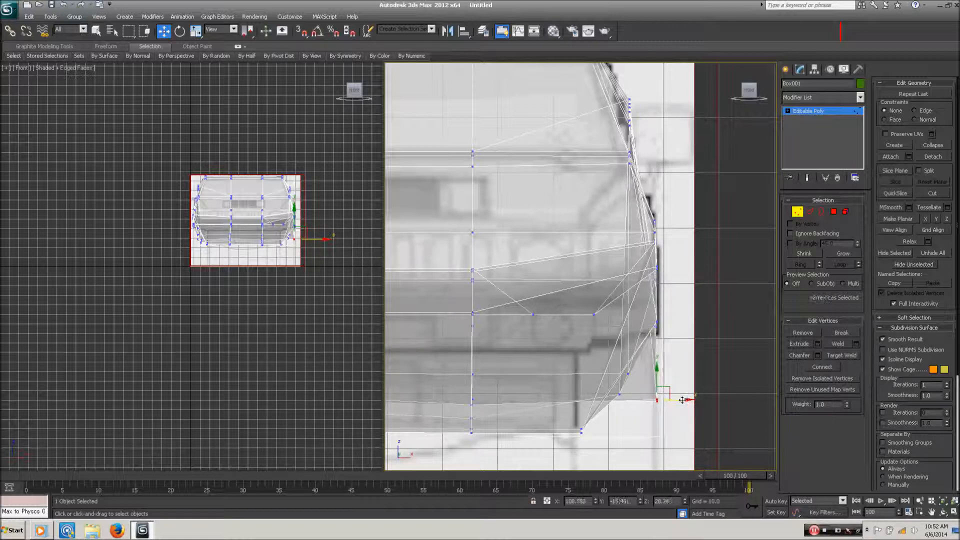
{"action": "key", "text": "ctrl+z"}
{"action": "key", "text": "ctrl+z"}
{"action": "key", "text": "ctrl+z"}
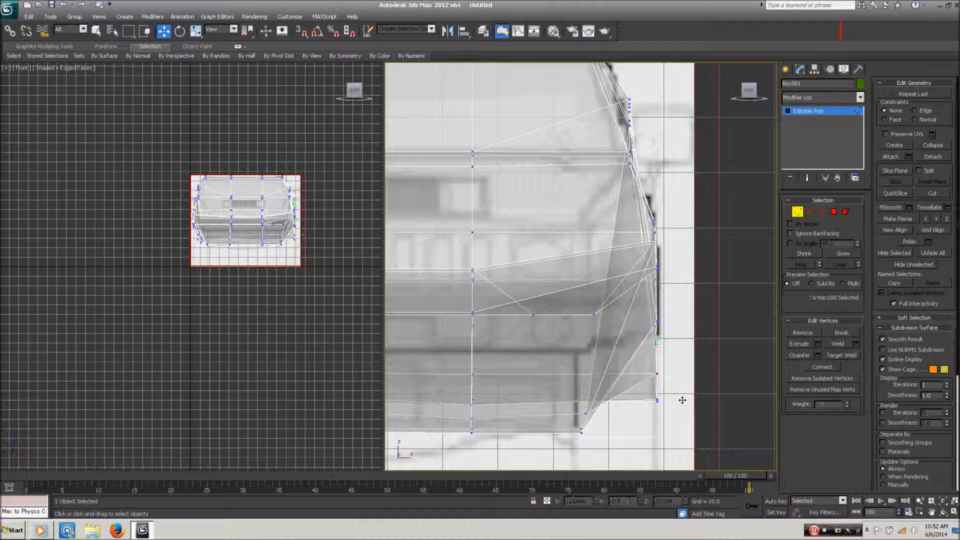
- Pull the outermost lower side vertex near the wheel arch inward toward the body and clear the selection
{"action": "scroll", "coordinate": [694, 411], "scroll_direction": "down", "scroll_amount": 4}
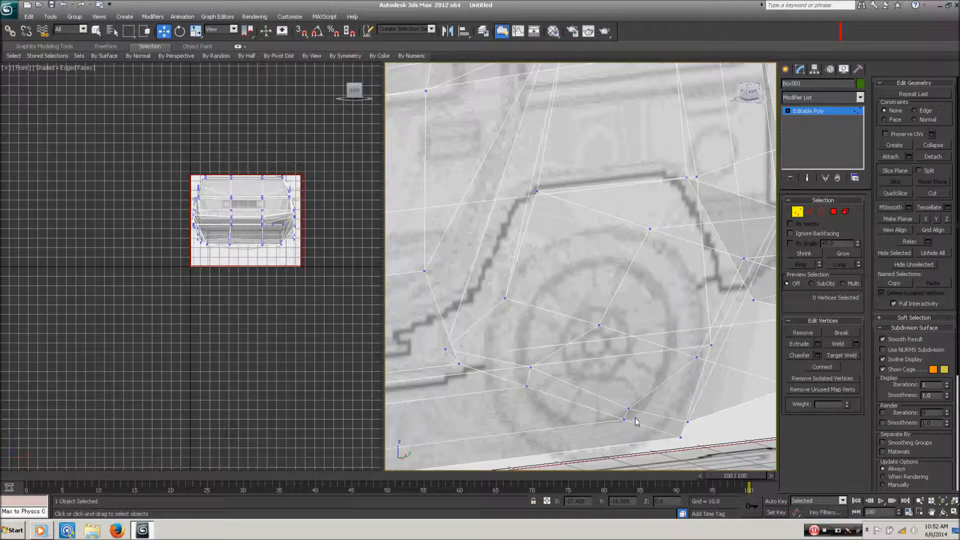
{"action": "middle_click_drag", "start_coordinate": [680, 406], "coordinate": [720, 367], "text": "alt"}
{"action": "left_click", "coordinate": [735, 344]}
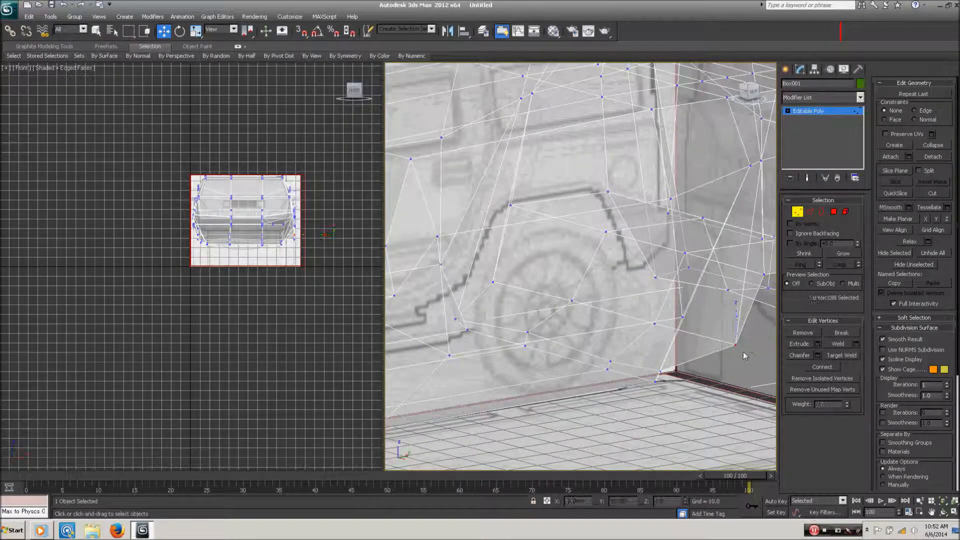
{"action": "left_click_drag", "start_coordinate": [755, 351], "coordinate": [739, 347]}
{"action": "left_click", "coordinate": [753, 396]}
- Adjust the mid-height side vertex on the opposite side of the body sideways against the front blueprint, then deselect it
{"action": "middle_click_drag", "start_coordinate": [735, 399], "coordinate": [539, 350], "text": "alt"}
{"action": "left_click", "coordinate": [609, 303]}
{"action": "left_click_drag", "start_coordinate": [558, 296], "coordinate": [563, 296]}
{"action": "middle_click_drag", "start_coordinate": [670, 350], "coordinate": [509, 319], "text": "alt"}
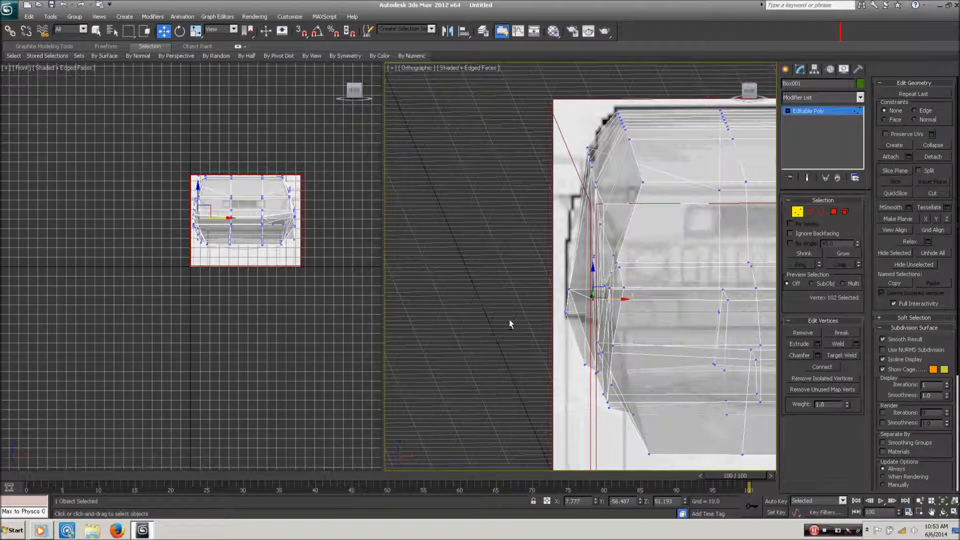
{"action": "left_click_drag", "start_coordinate": [626, 298], "coordinate": [617, 298]}
{"action": "left_click", "coordinate": [538, 368]}
{"action": "middle_click_drag", "start_coordinate": [538, 368], "coordinate": [473, 372], "text": "alt"}
{"action": "scroll", "coordinate": [618, 380], "scroll_direction": "down", "scroll_amount": 5}
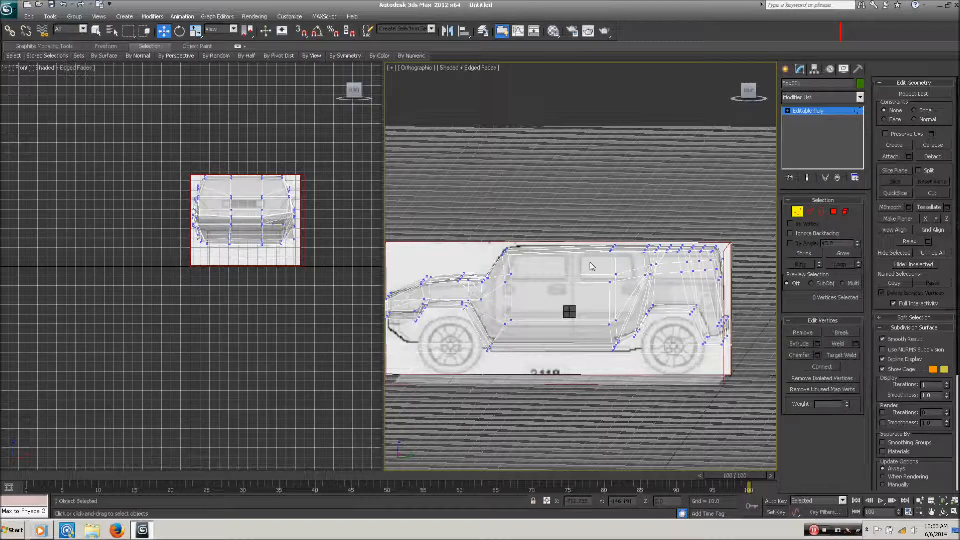
- Select the whole body at element level, turn off see-through display and return to object level
{"action": "left_click", "coordinate": [797, 212]}
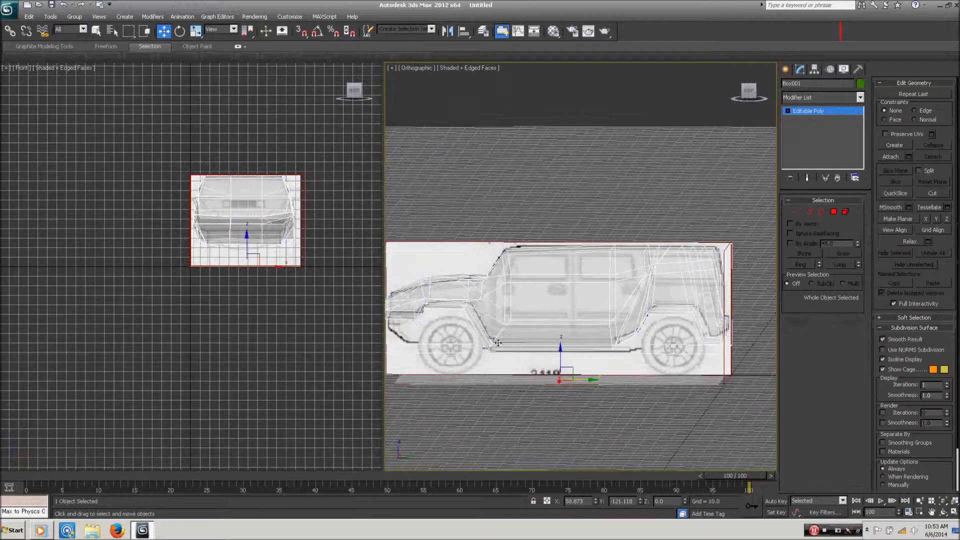
{"action": "left_click", "coordinate": [845, 212]}
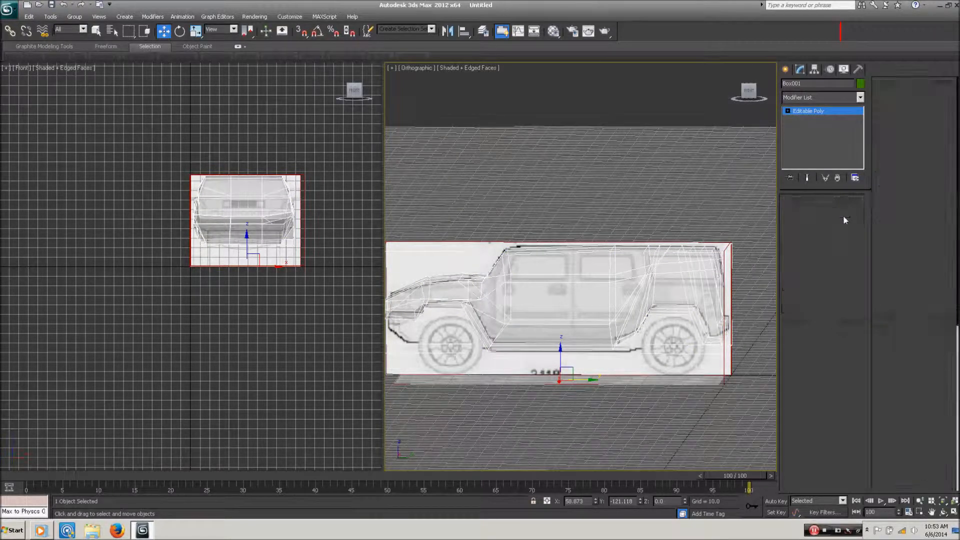
{"action": "left_click", "coordinate": [534, 296]}
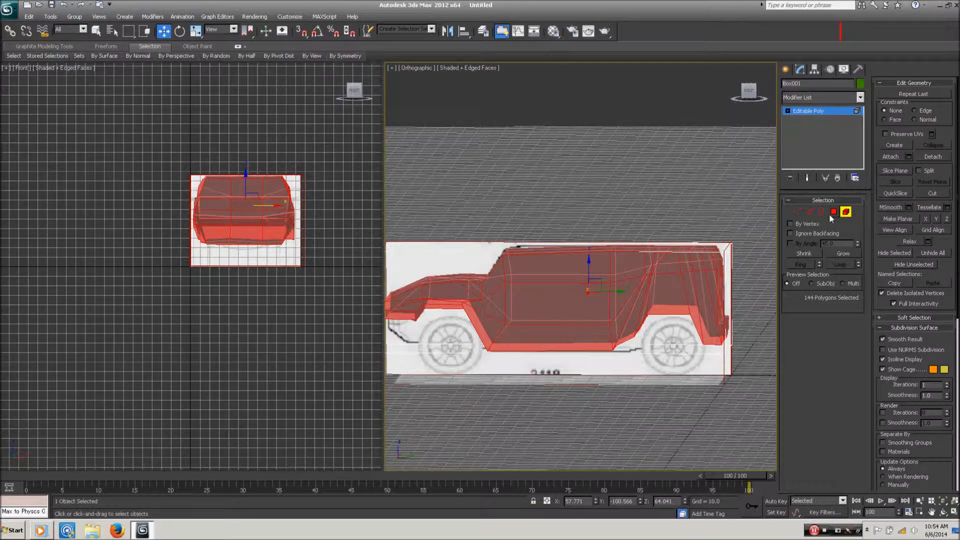
{"action": "left_click", "coordinate": [641, 405]}
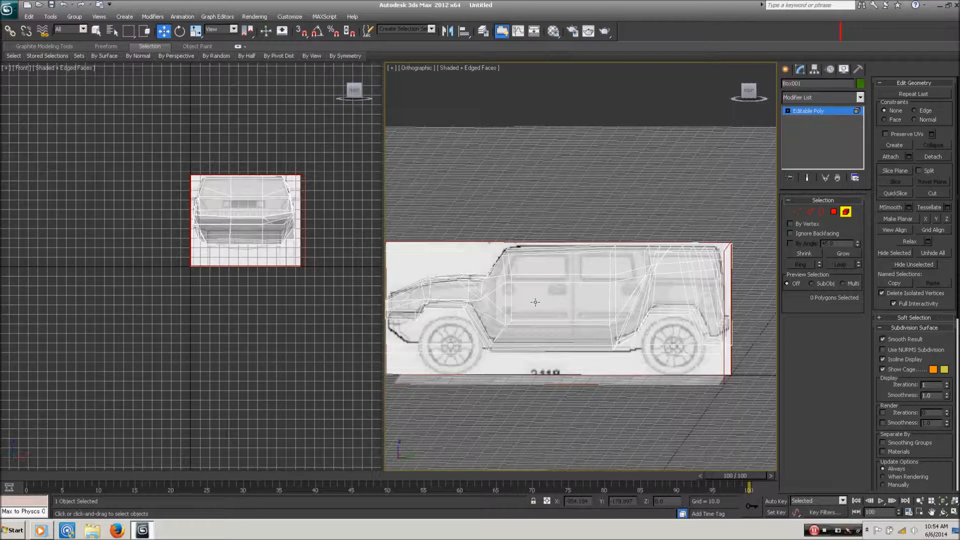
{"action": "key", "text": "alt+x"}
{"action": "key", "text": "ctrl+a"}
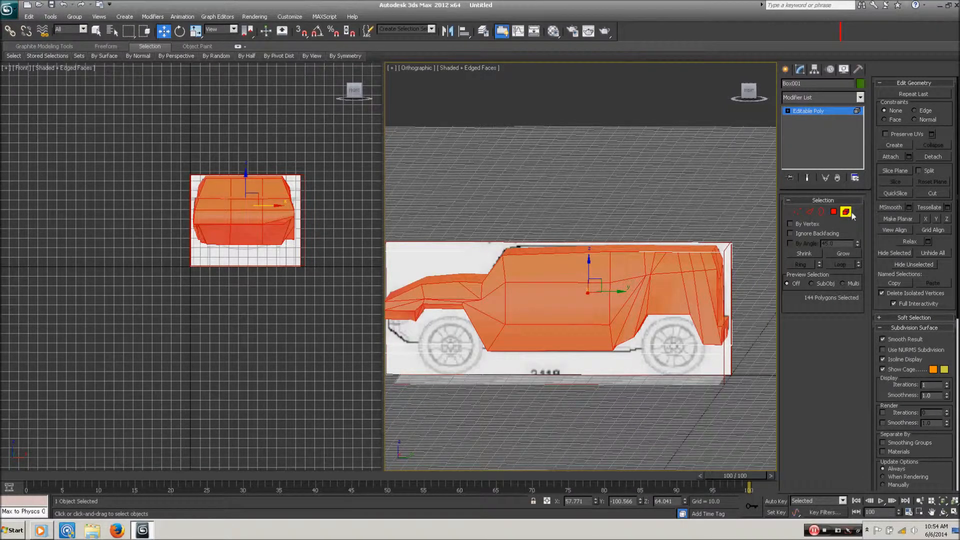
{"action": "left_click", "coordinate": [845, 211]}
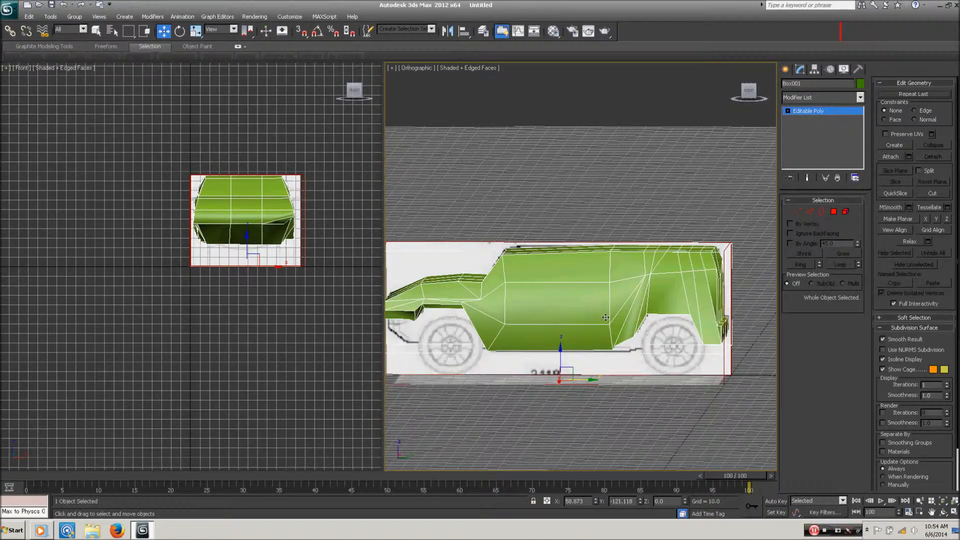
- Check the solid-shaded body from above and the side, and delete the entire body object
{"action": "middle_click_drag", "start_coordinate": [661, 329], "coordinate": [655, 375], "text": "alt"}
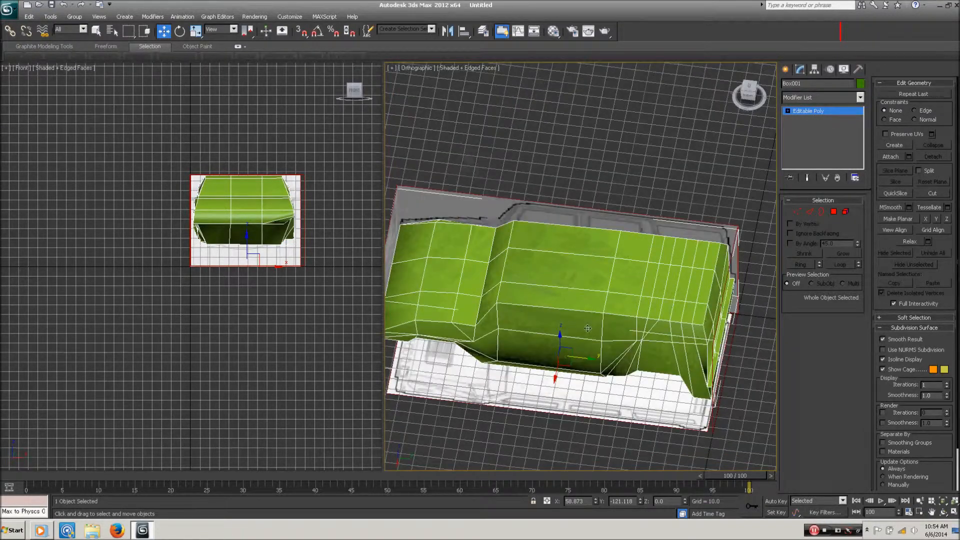
{"action": "middle_click_drag", "start_coordinate": [587, 328], "coordinate": [591, 295], "text": "alt"}
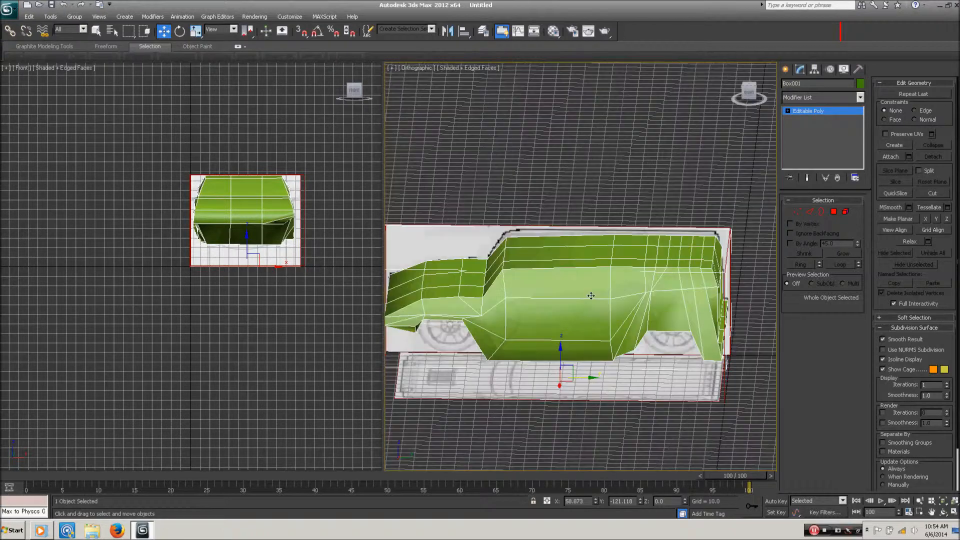
{"action": "key", "text": "Delete"}
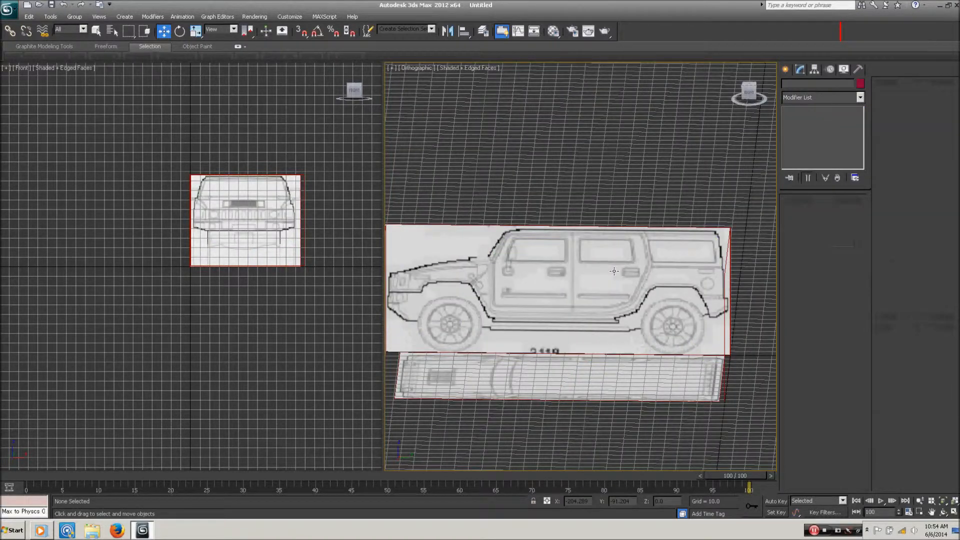